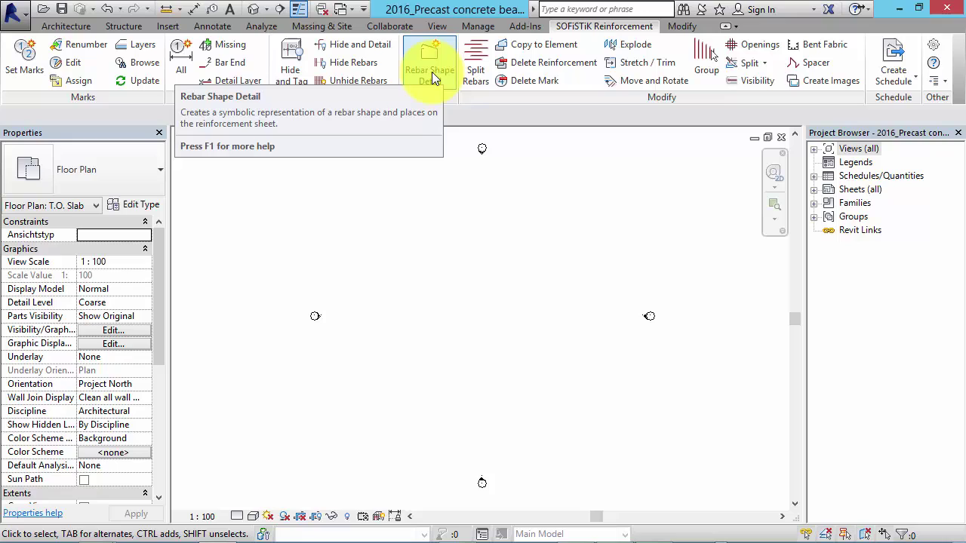
Open the SOFiSTiK Rebar Shape Detail help page in Firefox and scroll through it.
key("F1")
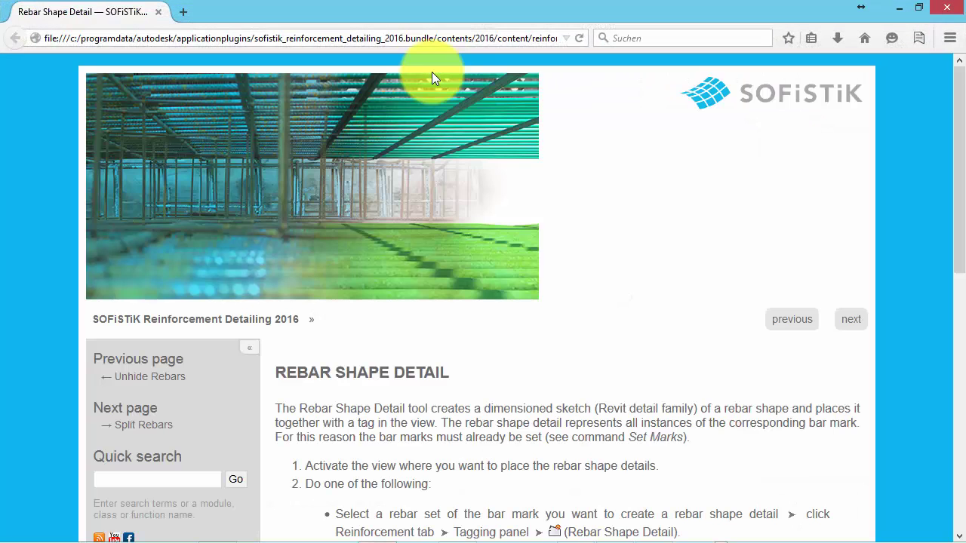
scroll(431, 72, "down", 7)
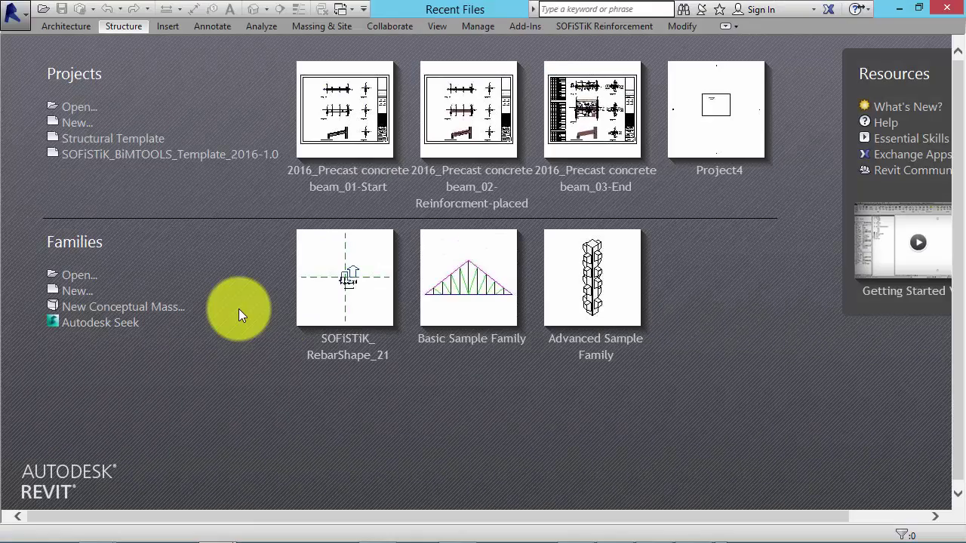
Open the 2016_Precast concrete beam_01-Start project with SOFiSTiK_Content_DACH.rte loaded and select sheet A101.
left_click(319, 181)
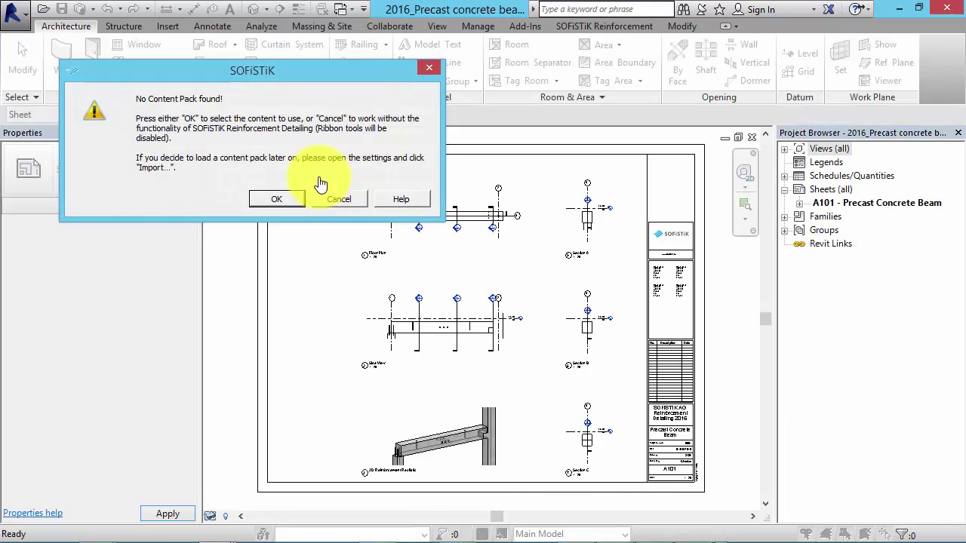
left_click(286, 198)
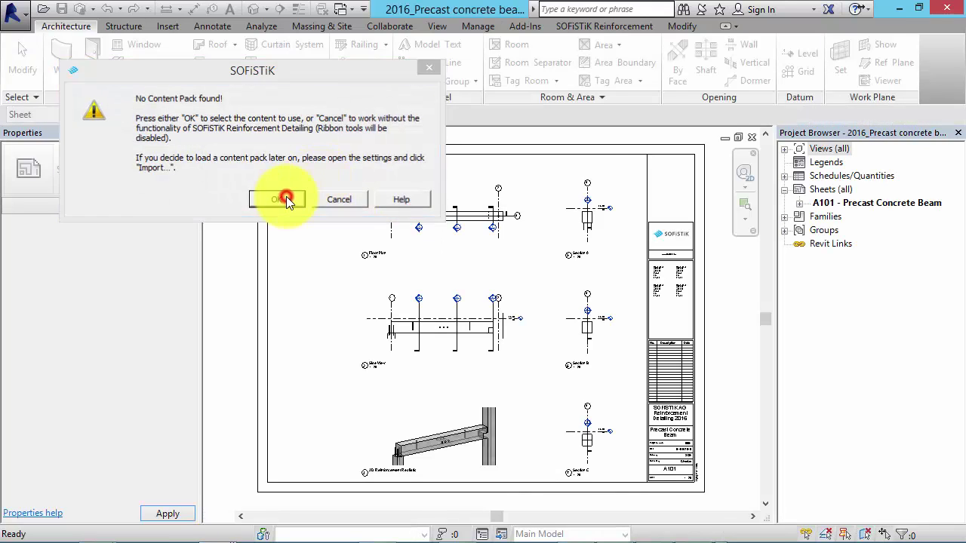
left_click(404, 151)
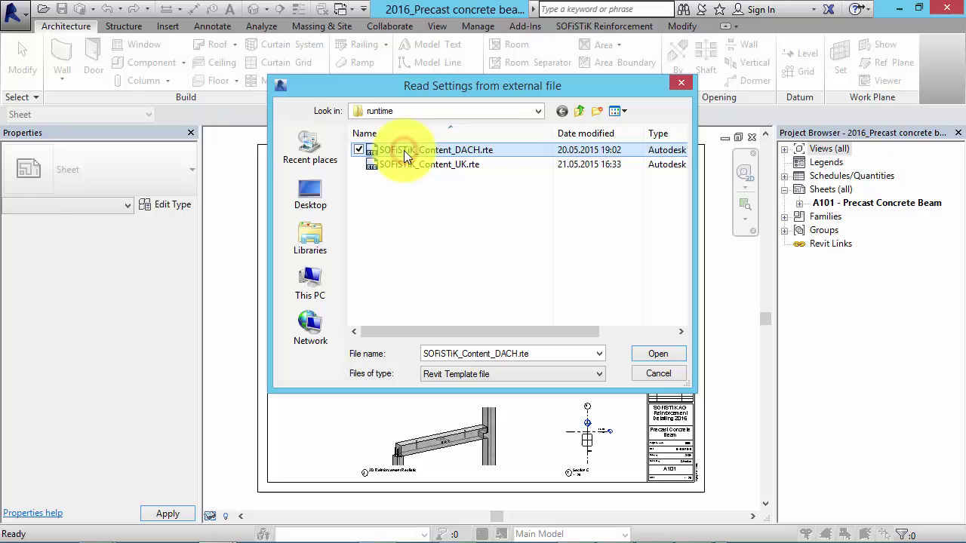
left_click(657, 354)
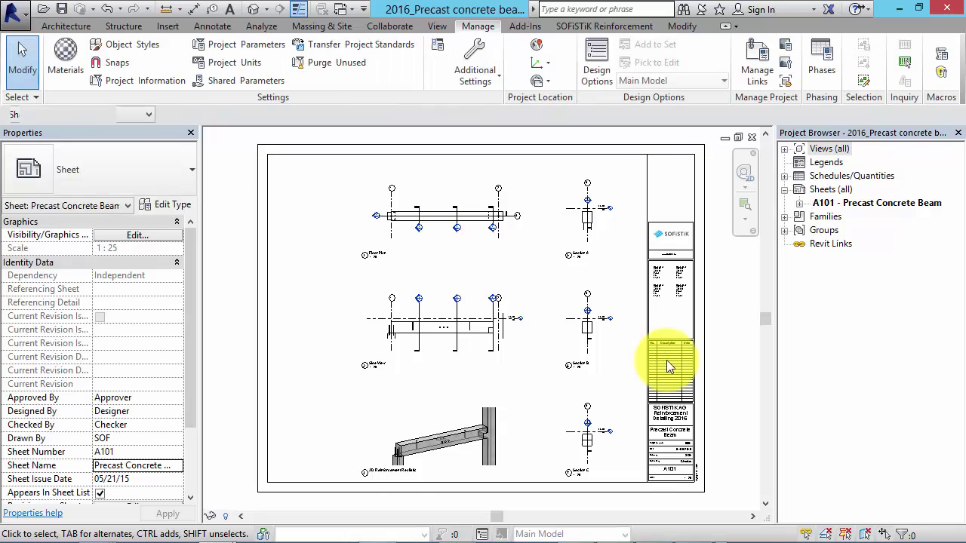
left_click(898, 203)
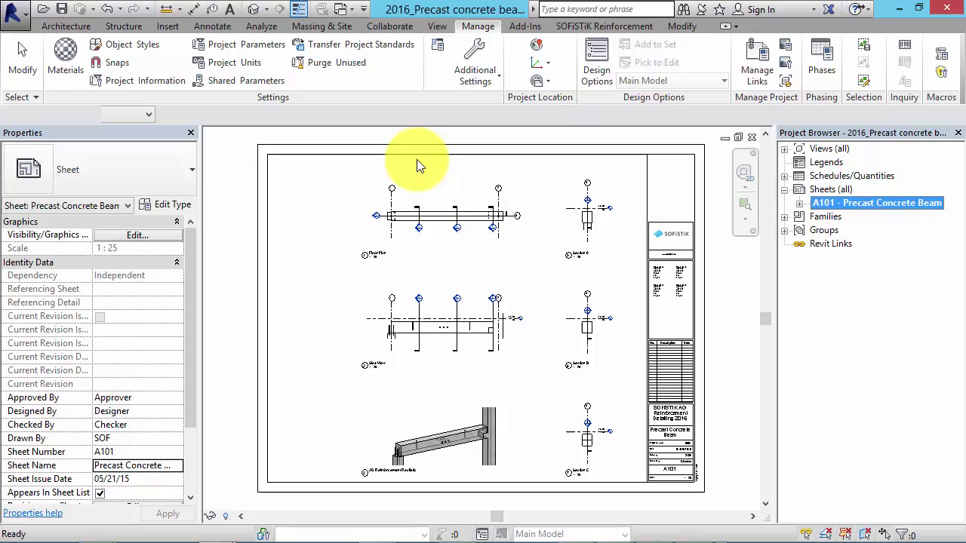
In Reinforcement Settings, uncheck Include hooks and enable bar length rounding to Nearest 10 mm.
left_click(127, 25)
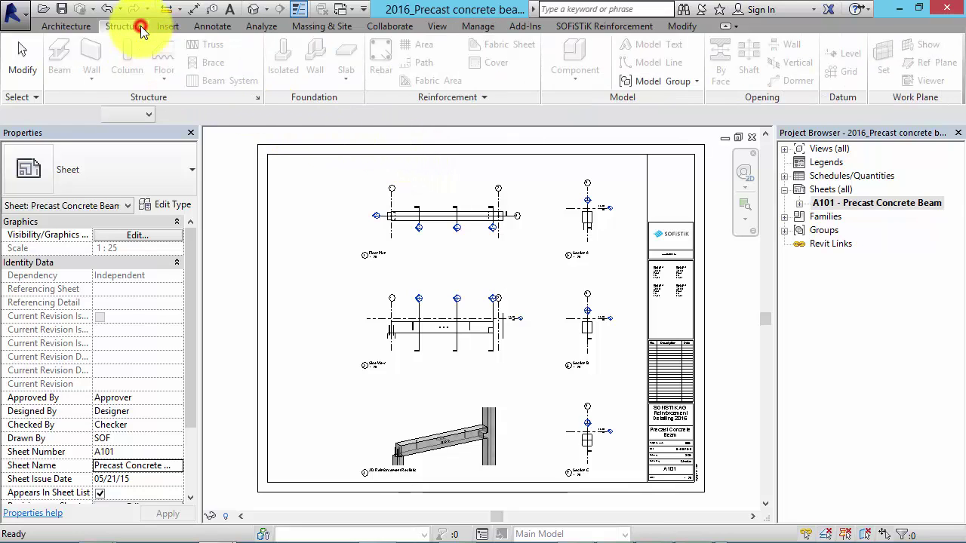
left_click(457, 97)
left_click(454, 127)
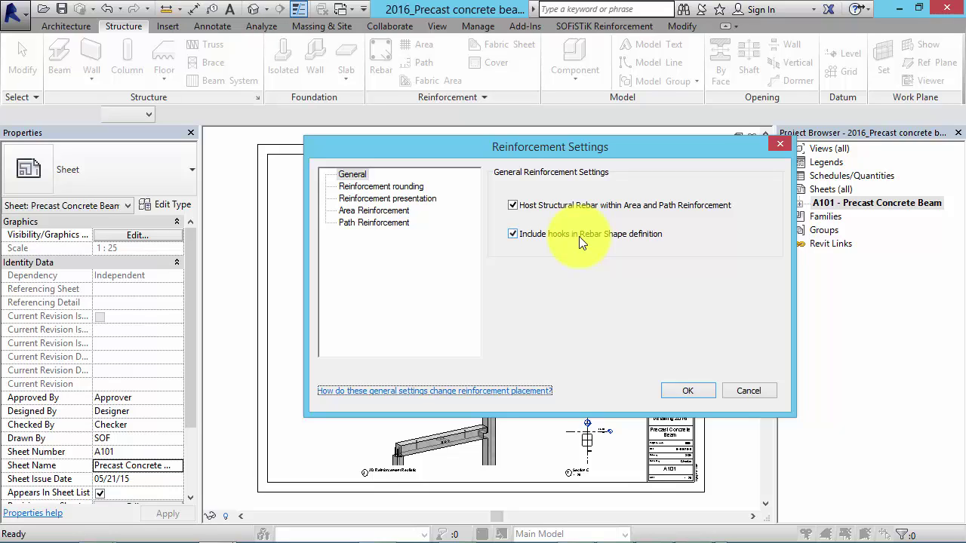
left_click(579, 236)
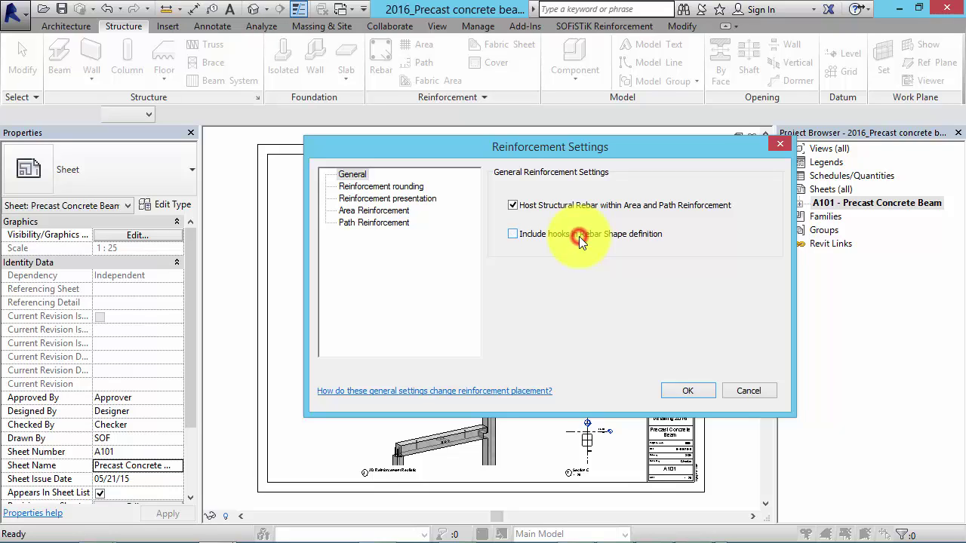
left_click(407, 186)
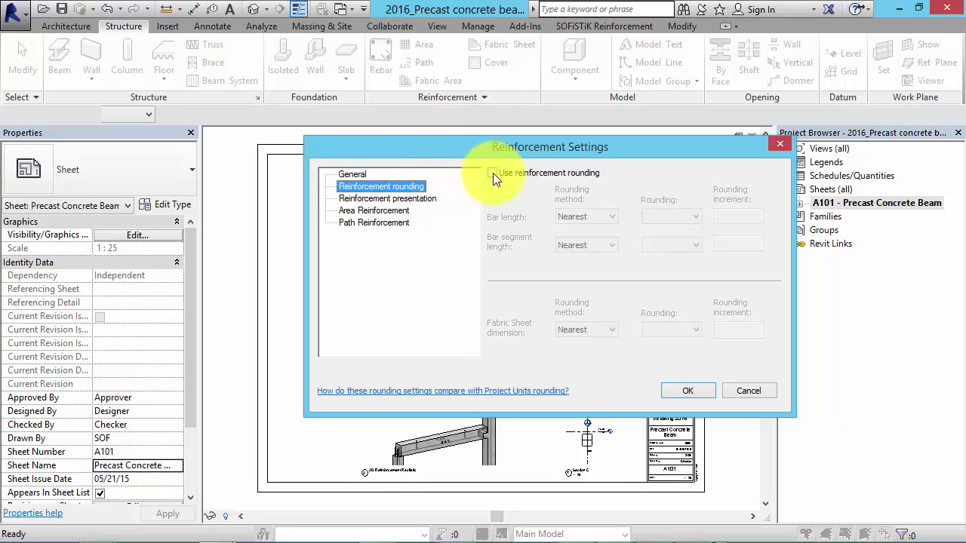
left_click(493, 173)
left_click(598, 216)
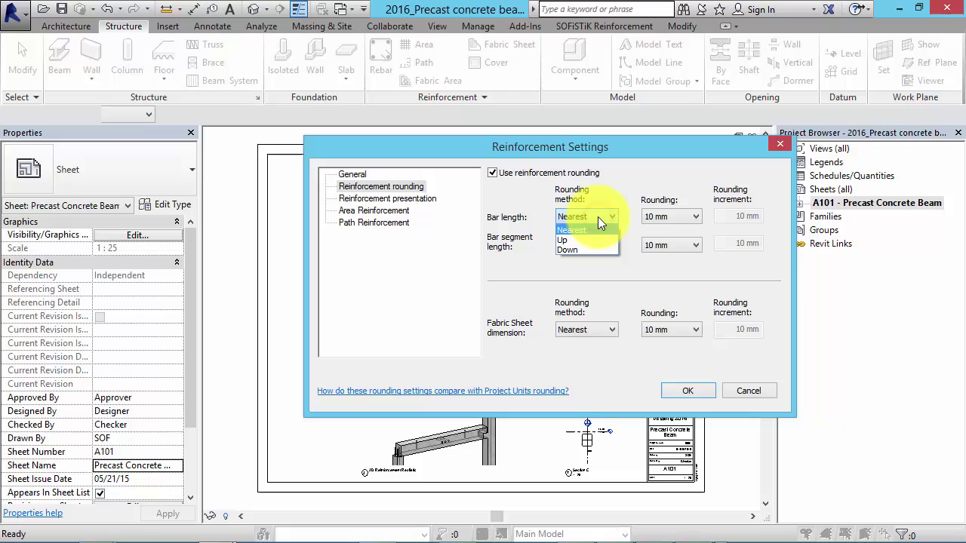
left_click(597, 216)
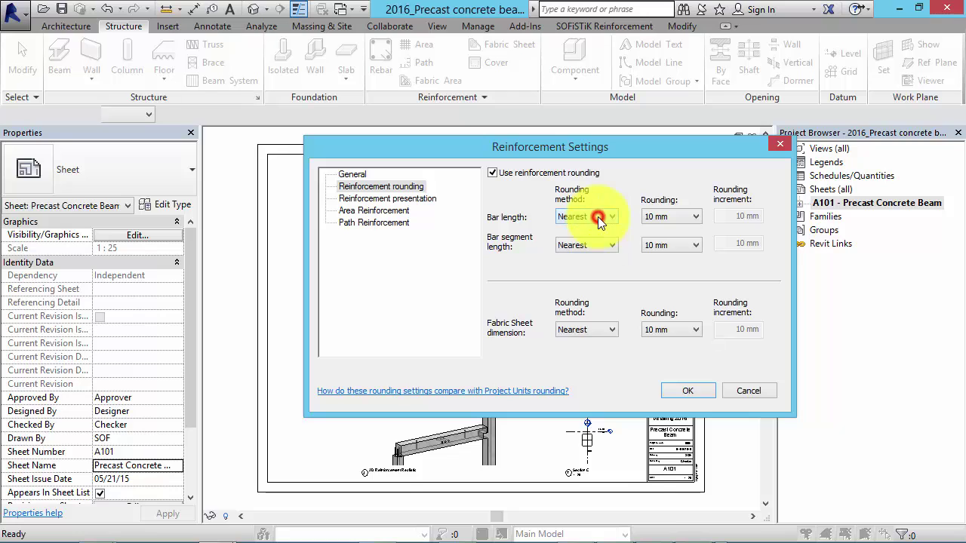
left_click(687, 389)
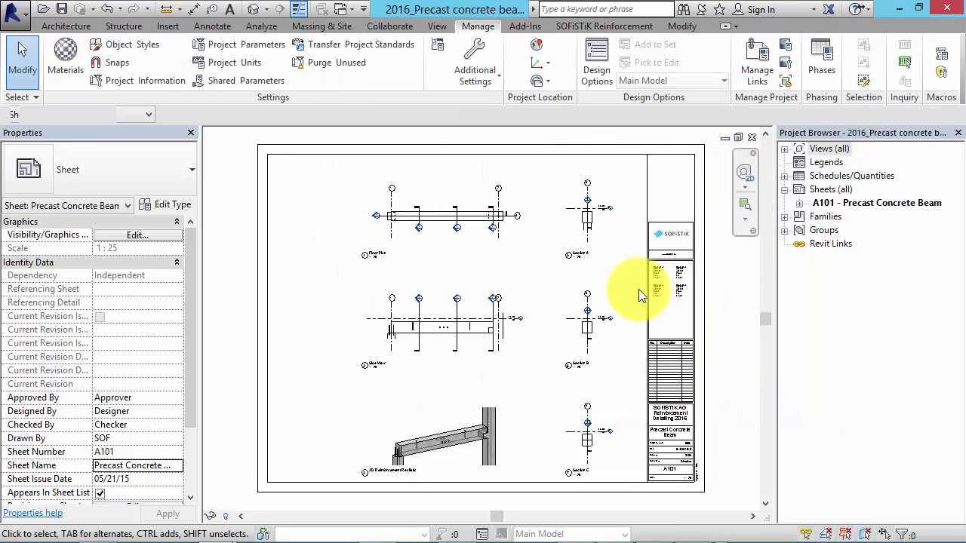
Activate the Section A viewport, zoom into the beam cross-section and start placing rebar in it.
double_click(605, 222)
left_click(745, 226)
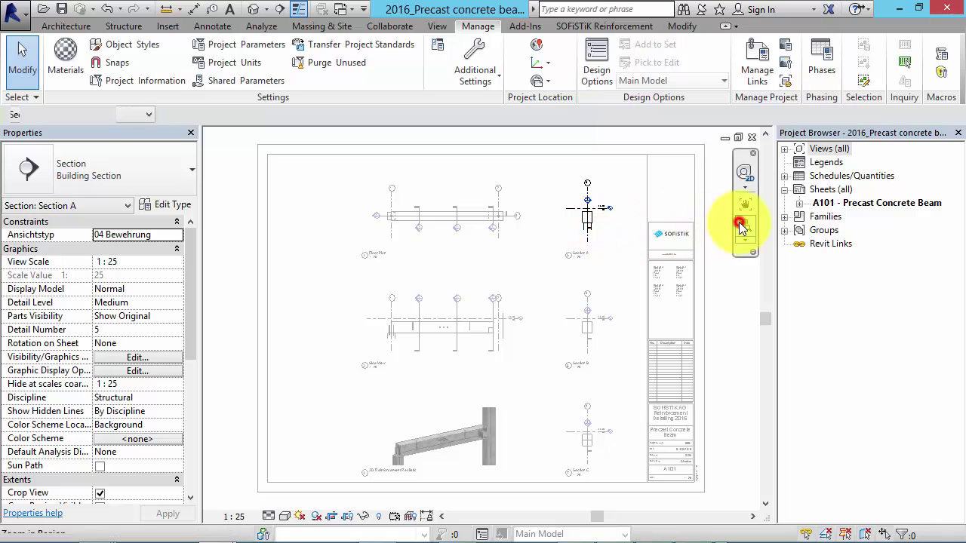
left_click_drag(562, 197, 617, 242)
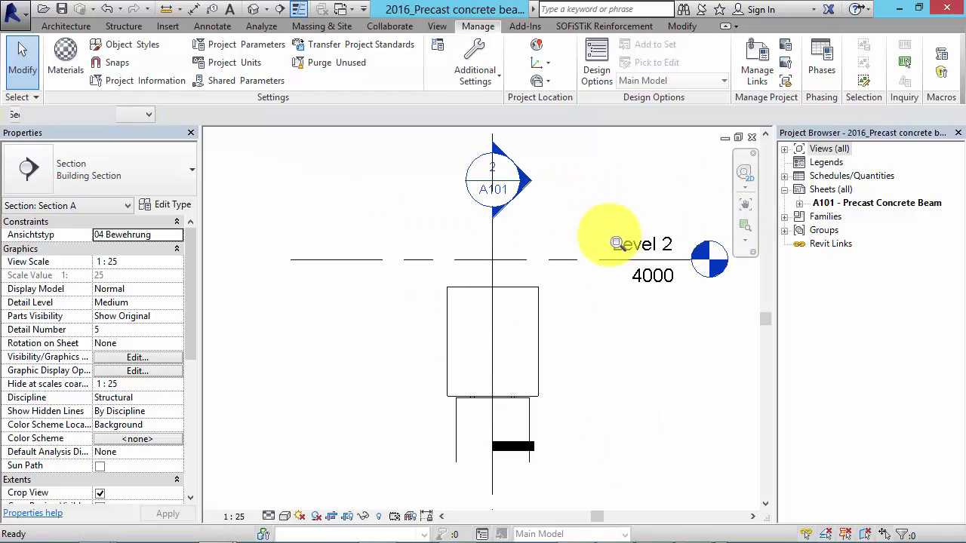
left_click(537, 319)
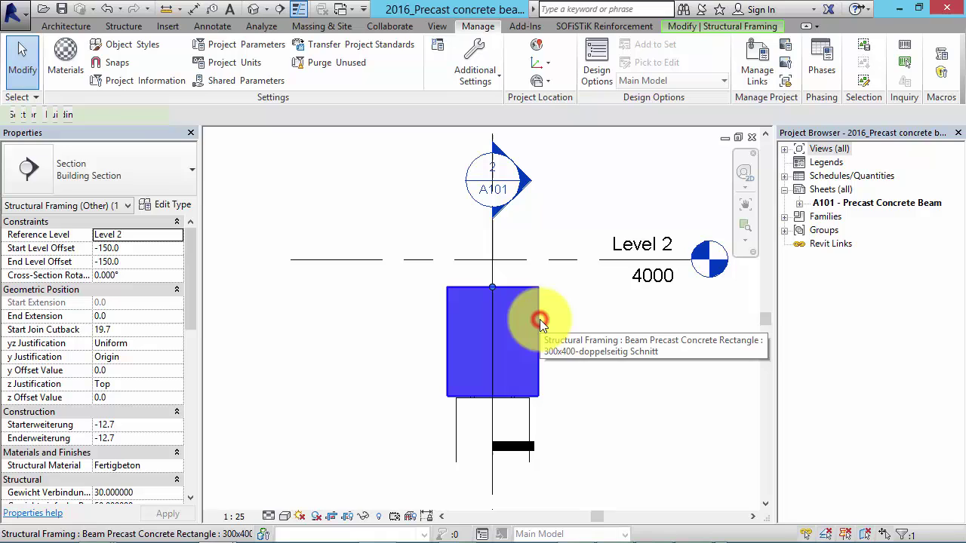
left_click(728, 26)
left_click(882, 76)
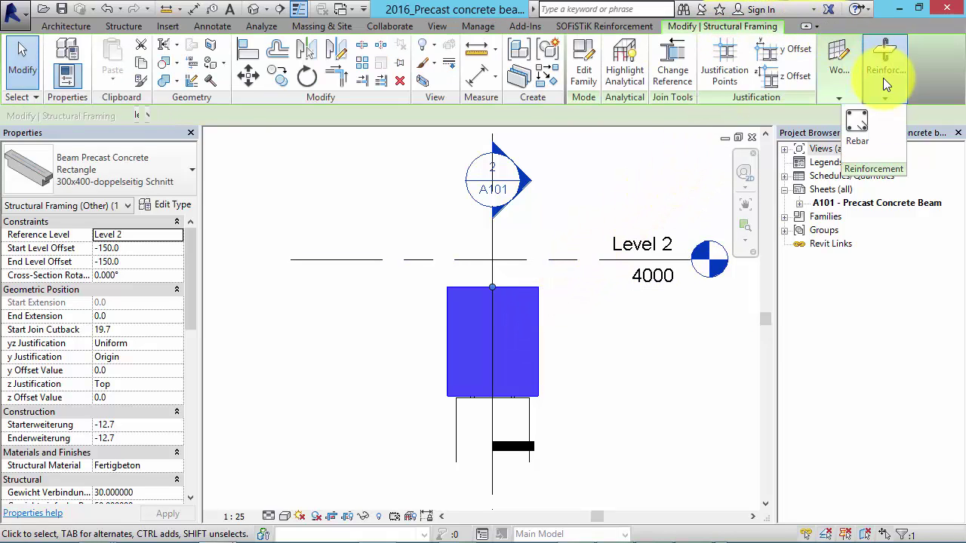
left_click(859, 132)
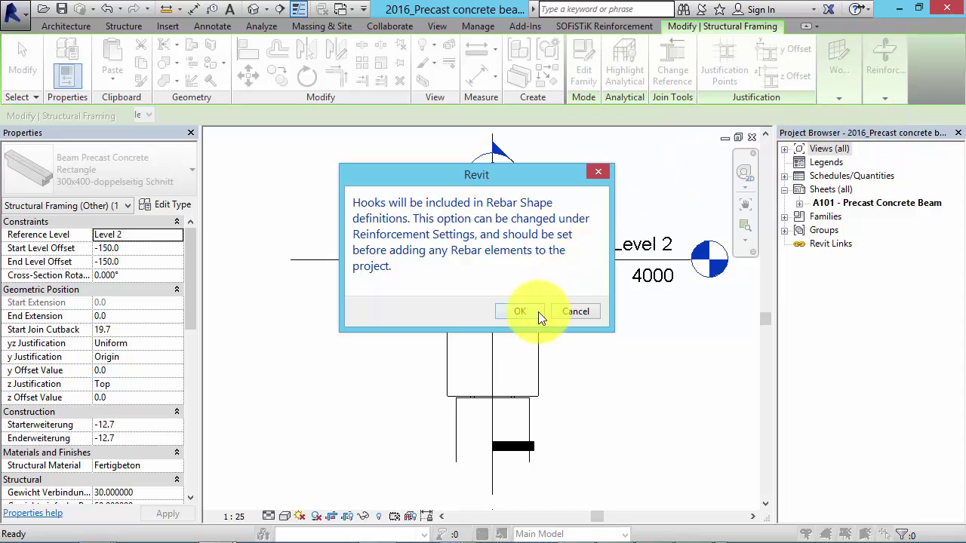
left_click(538, 312)
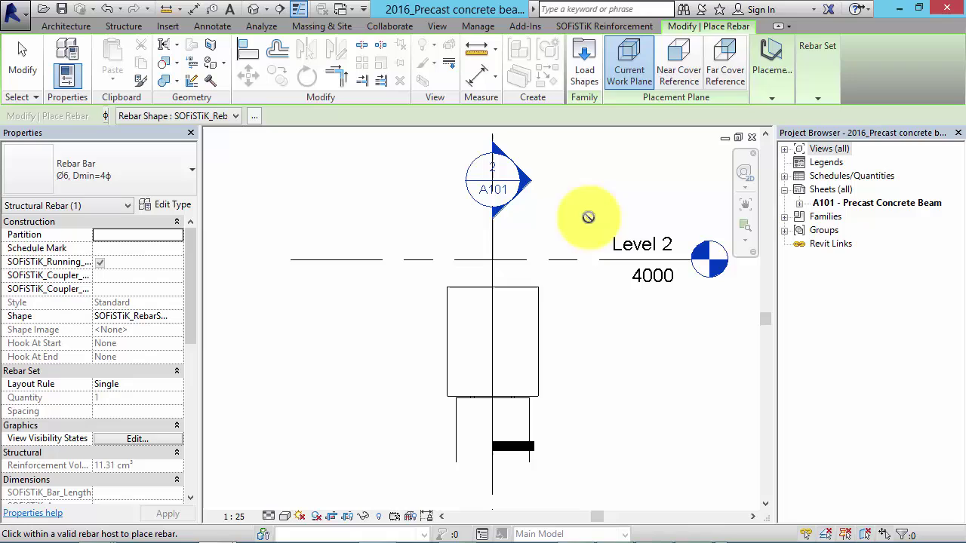
Set the rebar layout to Maximum Spacing at 100 mm using Ø8, Dmin=4ϕ bars.
left_click(634, 84)
left_click(768, 100)
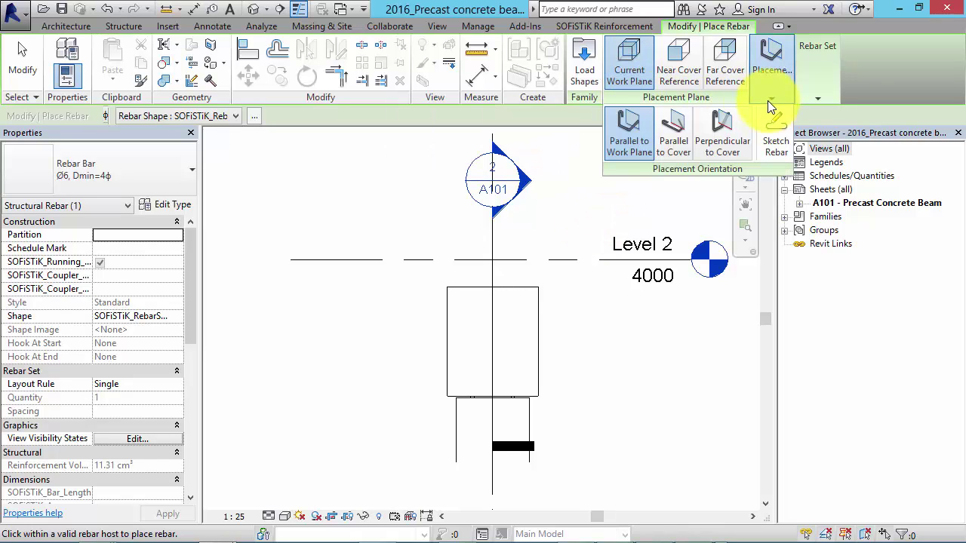
left_click(808, 86)
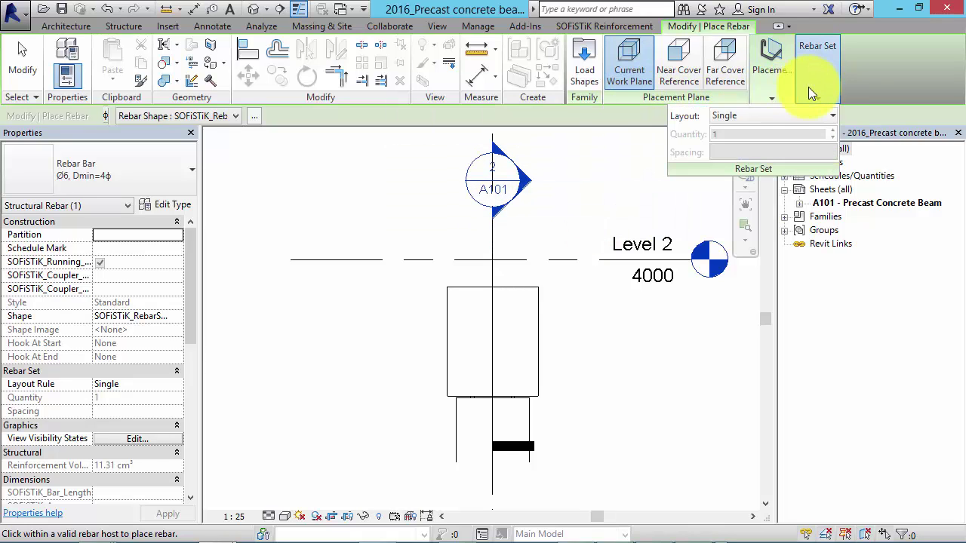
left_click(818, 115)
left_click(792, 167)
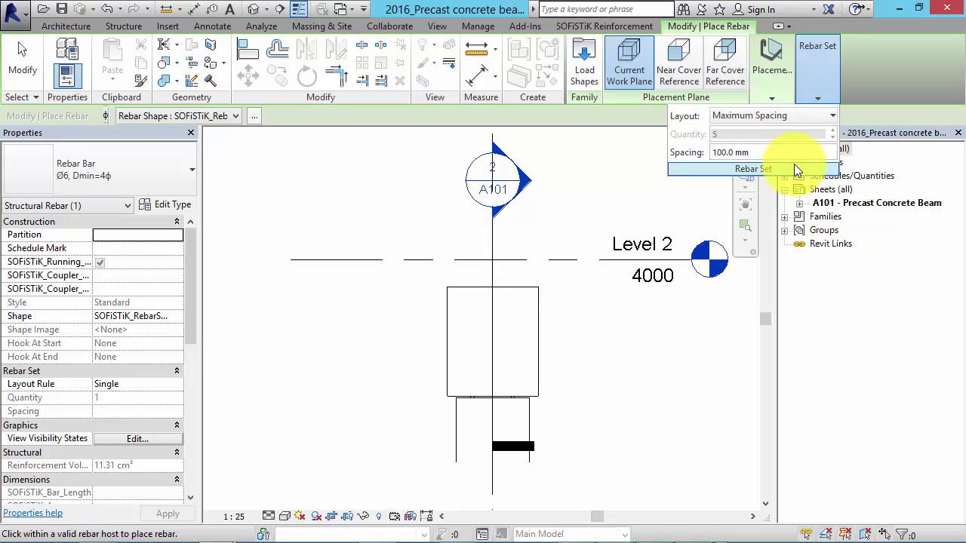
left_click(169, 156)
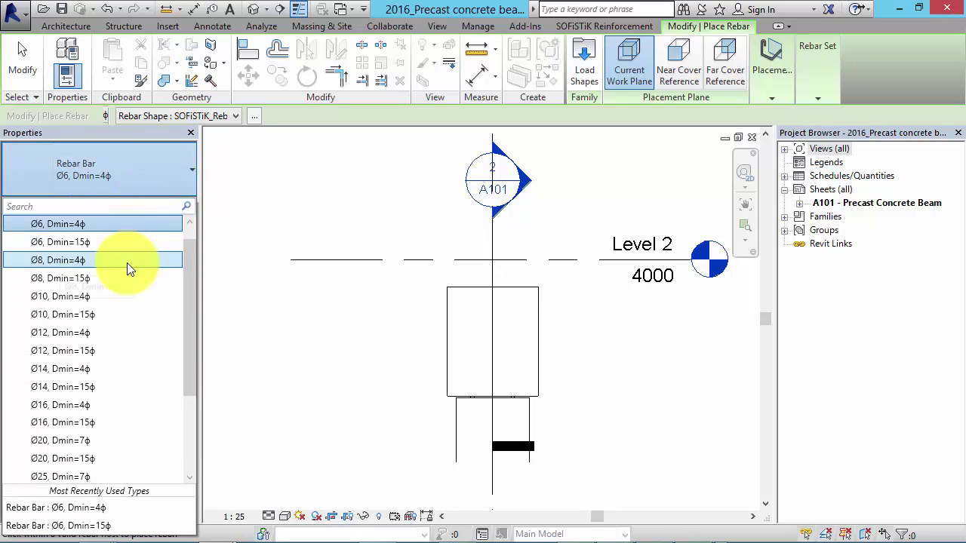
left_click(126, 261)
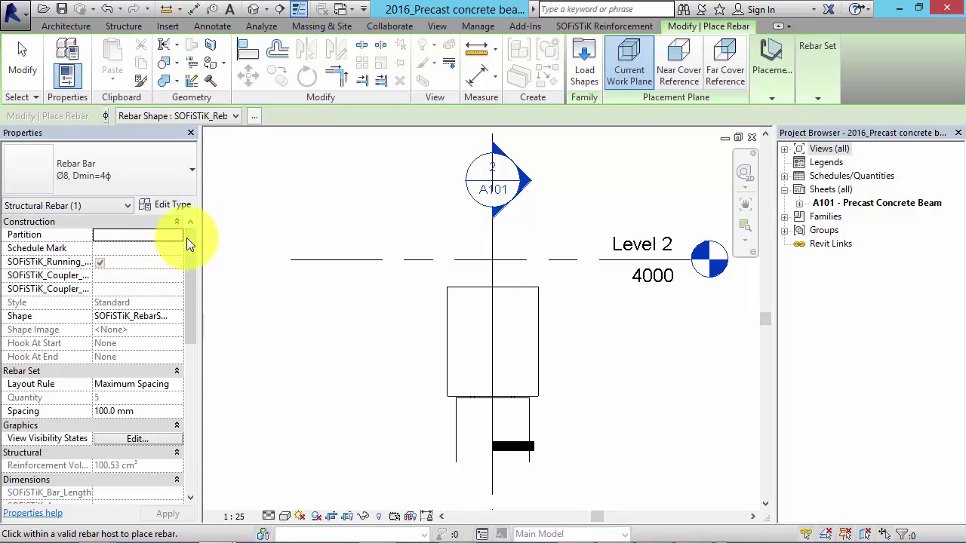
Place a closed stirrup set in the beam section from the Rebar Shape Browser.
left_click(255, 117)
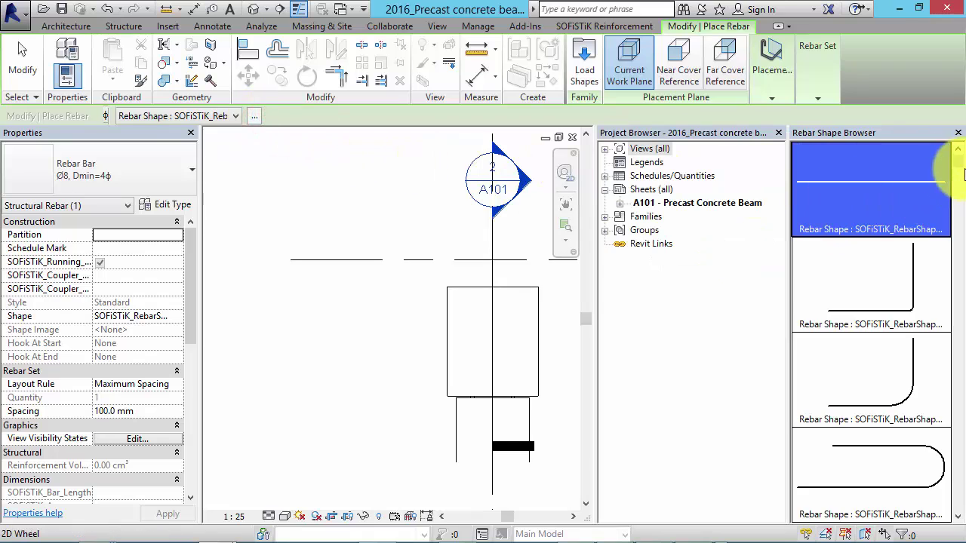
left_click_drag(955, 162, 958, 274)
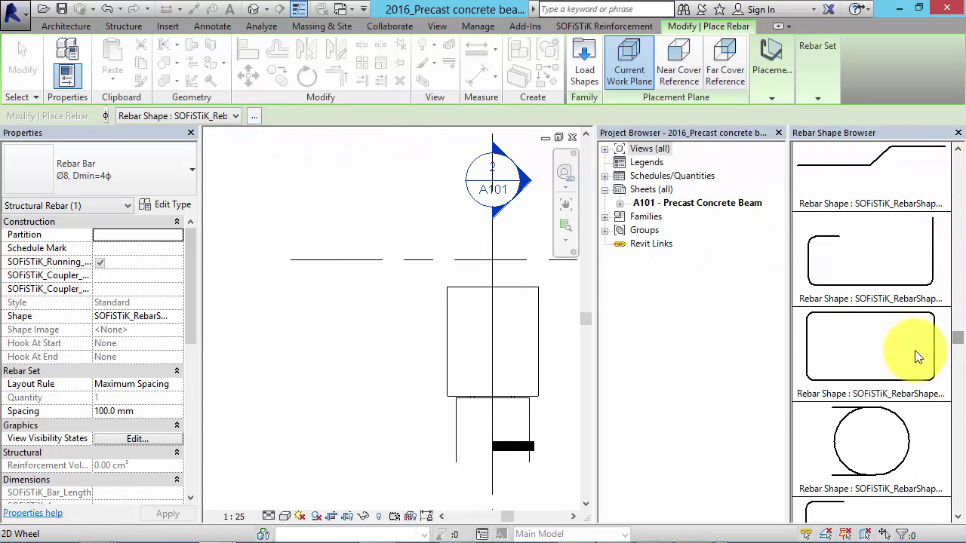
left_click(915, 350)
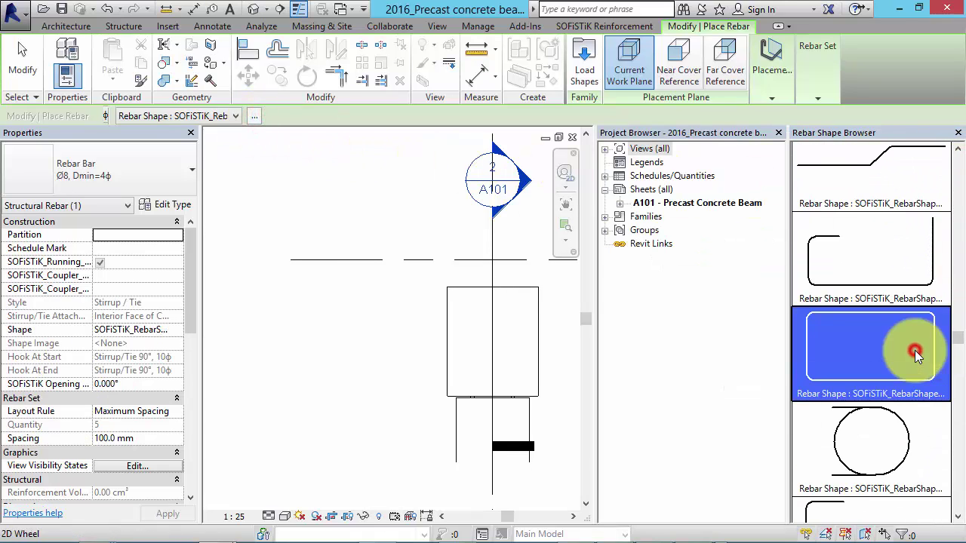
left_click(519, 347)
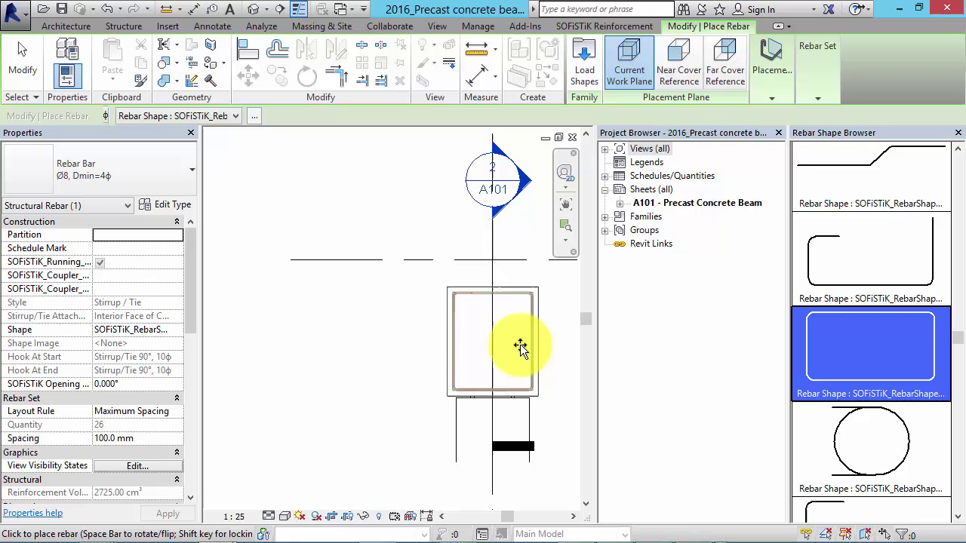
Switch the rebar set layout to Fixed Number and enter the bar quantity.
left_click(771, 98)
left_click(675, 134)
left_click(817, 98)
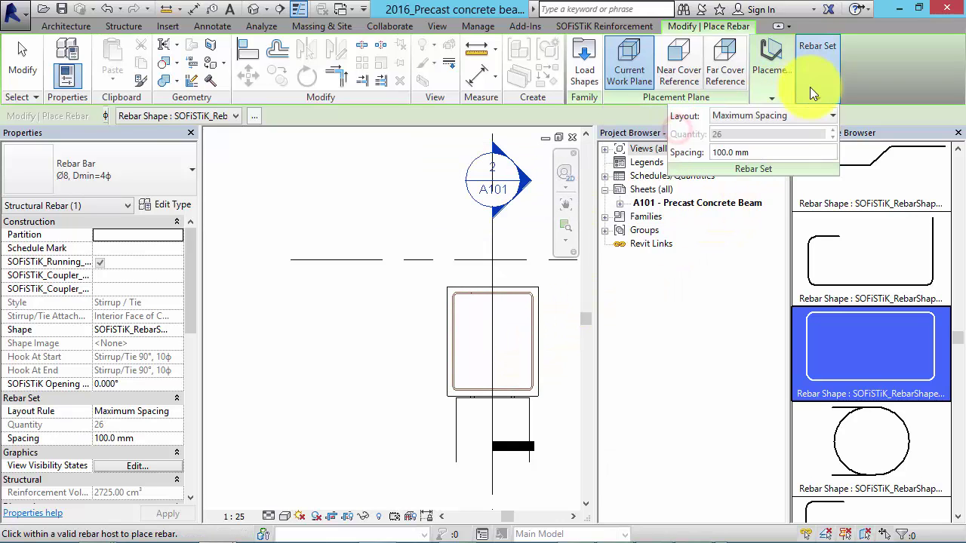
left_click(811, 114)
left_click(802, 151)
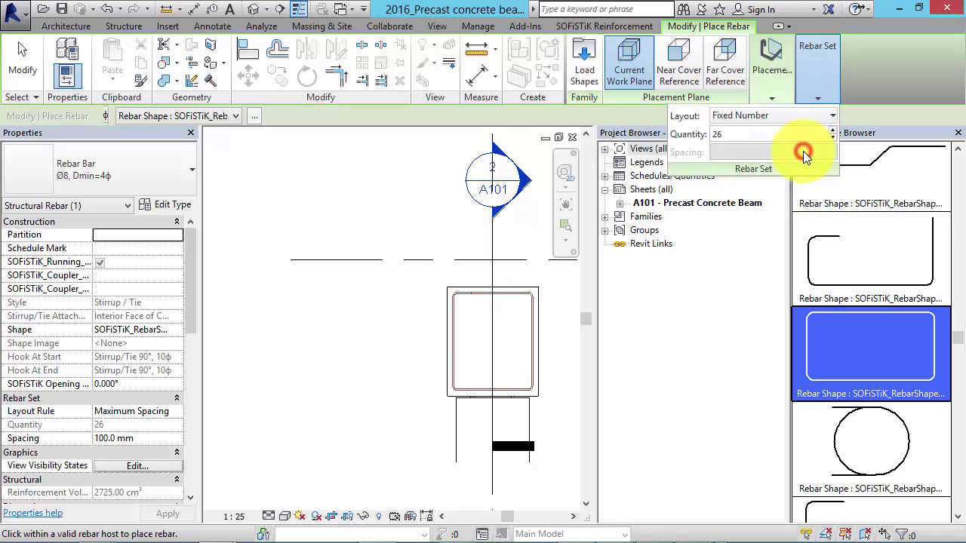
left_click(720, 134)
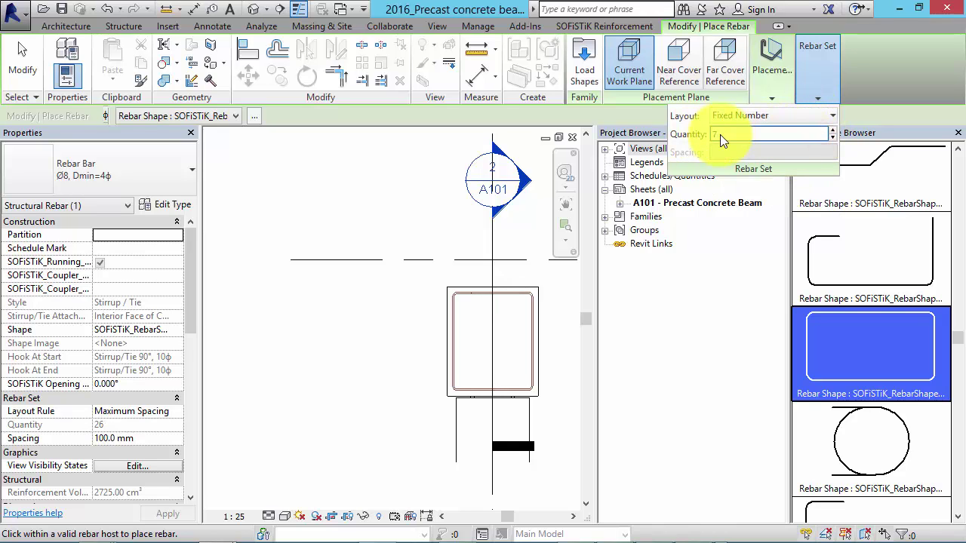
type("8")
Choose the straight bar shape with bar type Ø25.
left_click_drag(956, 341, 955, 151)
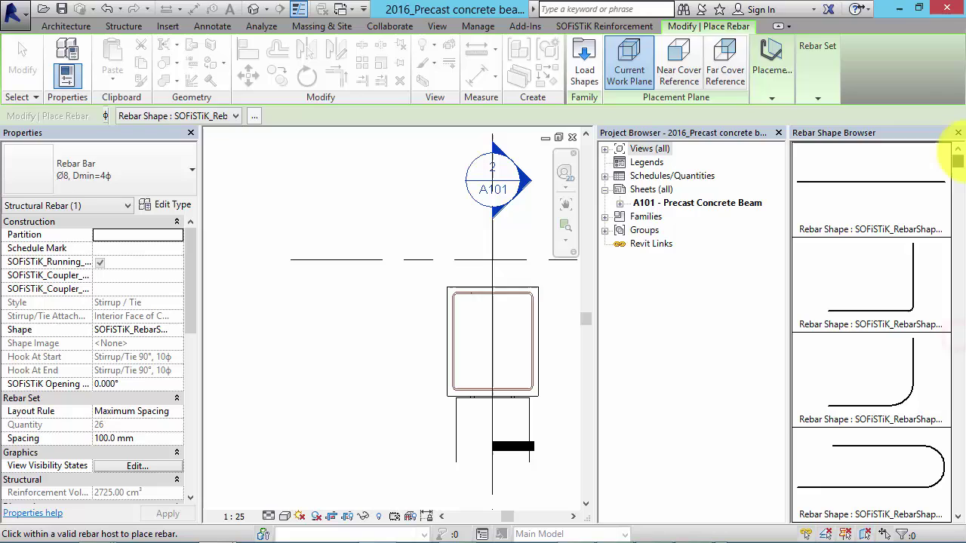
left_click(926, 188)
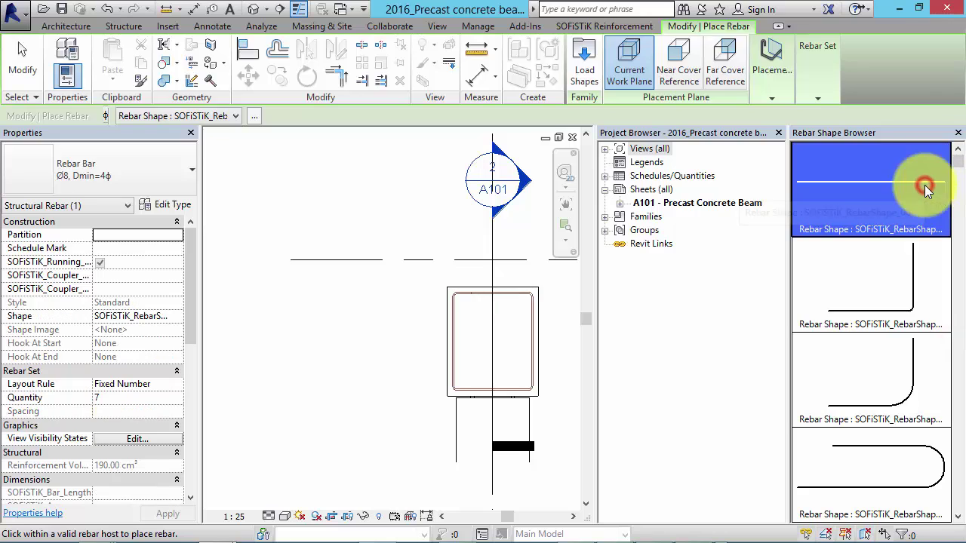
left_click(175, 175)
left_click(93, 452)
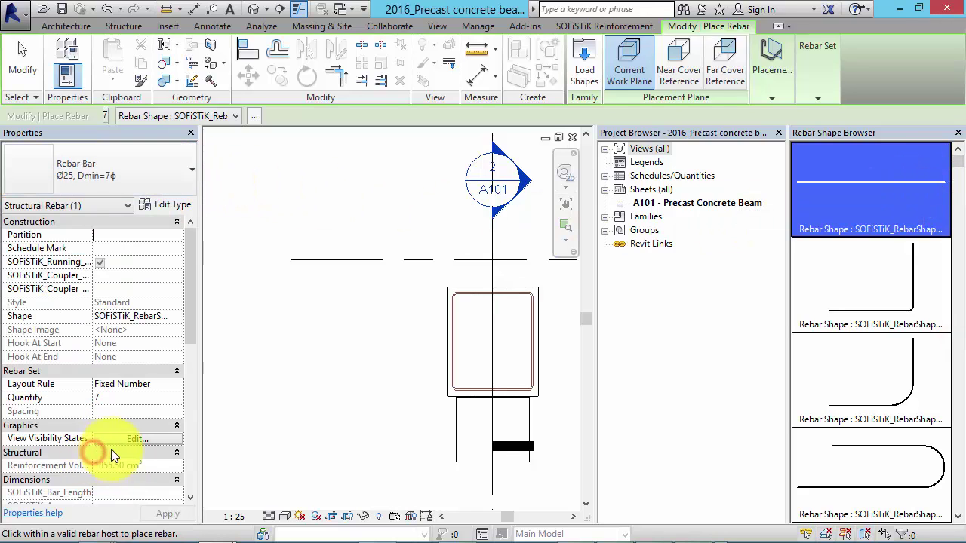
Scroll the Project Browser up to reach the 3D Reinforcement view.
scroll(445, 385, "up", 4)
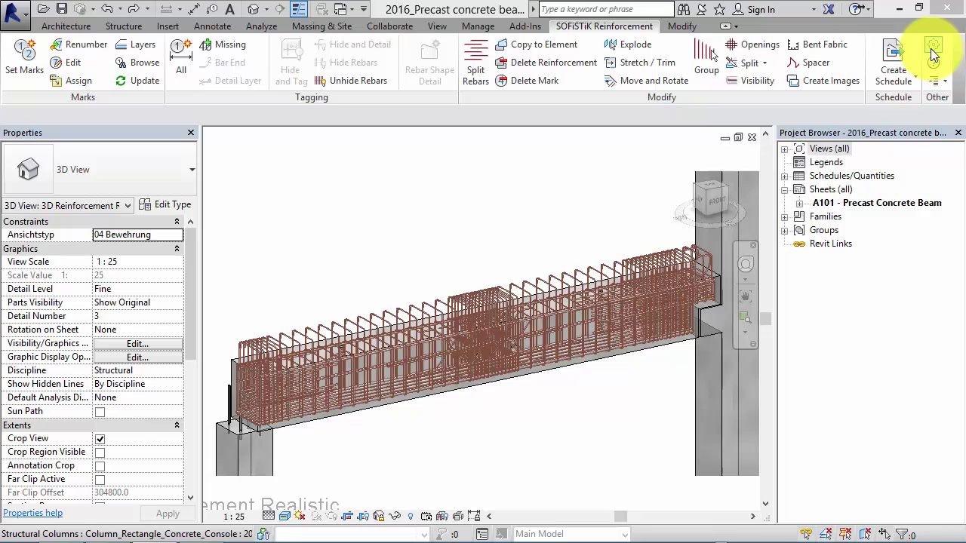
Switch SOFiSTiK bar marking from per project to per sheet in Settings.
left_click(932, 49)
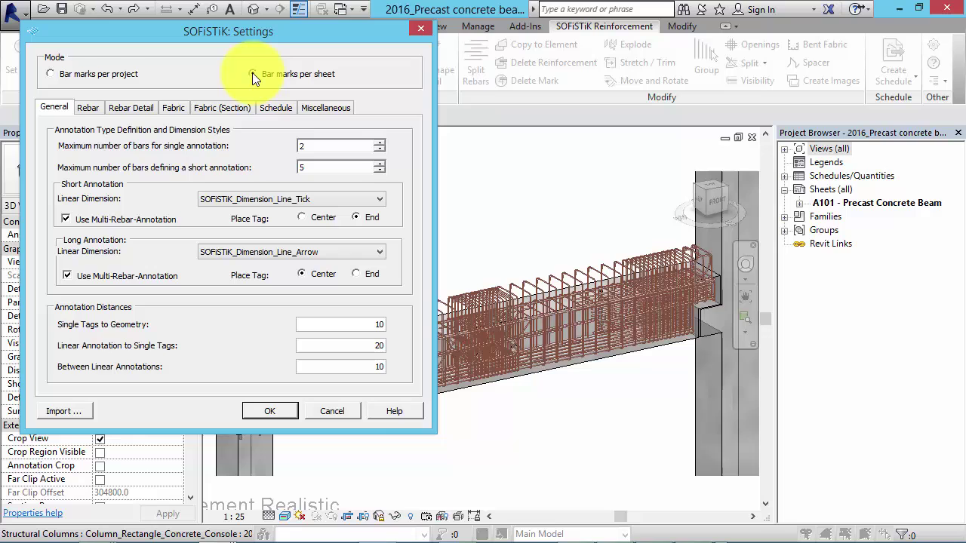
left_click(252, 73)
left_click(259, 411)
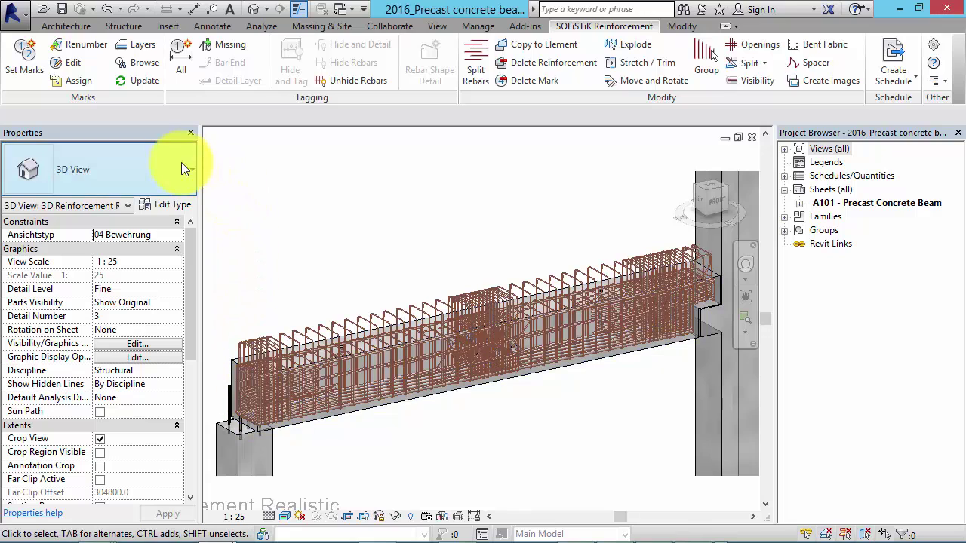
Assign the reinforcement to sheet A101 and check SOF_Sheet on an end stirrup set.
left_click(81, 83)
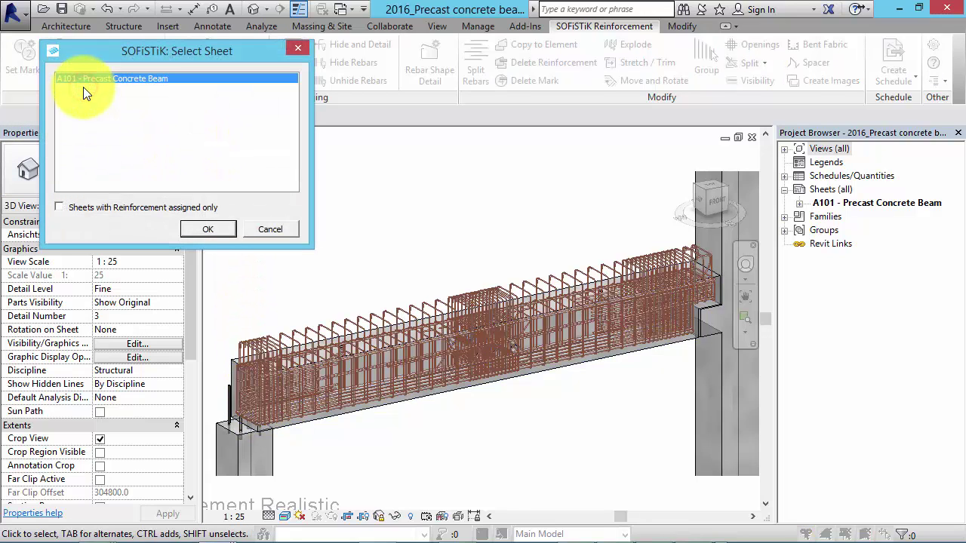
left_click(211, 230)
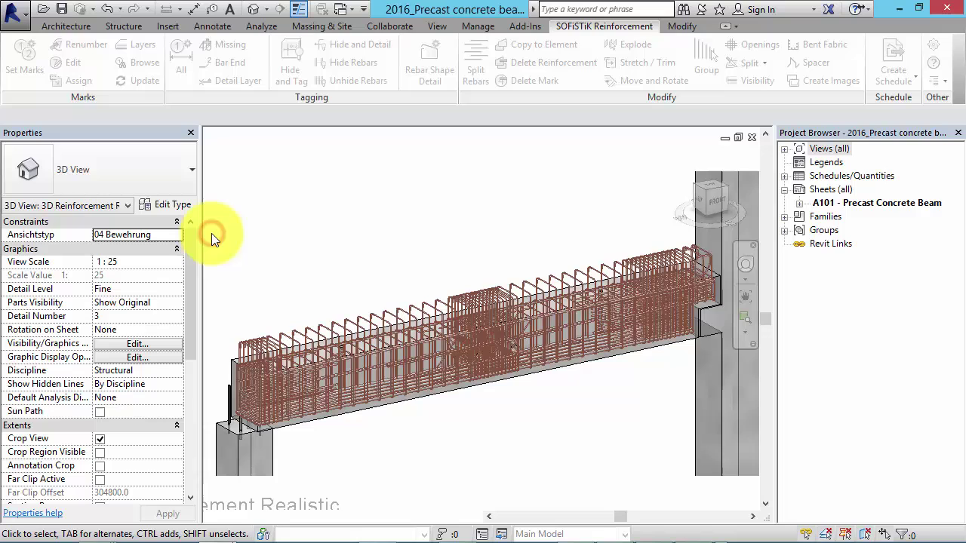
left_click(264, 342)
left_click_drag(194, 310, 196, 463)
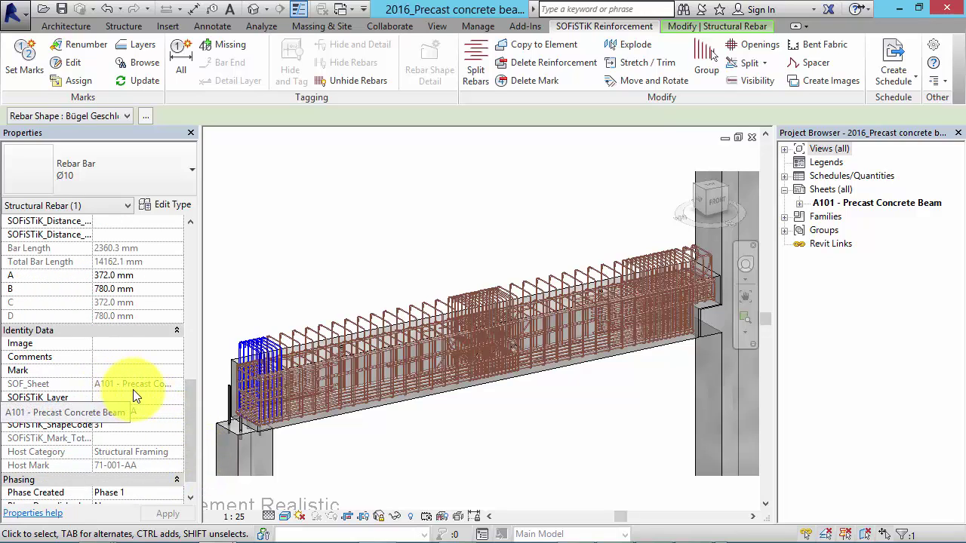
left_click(276, 249)
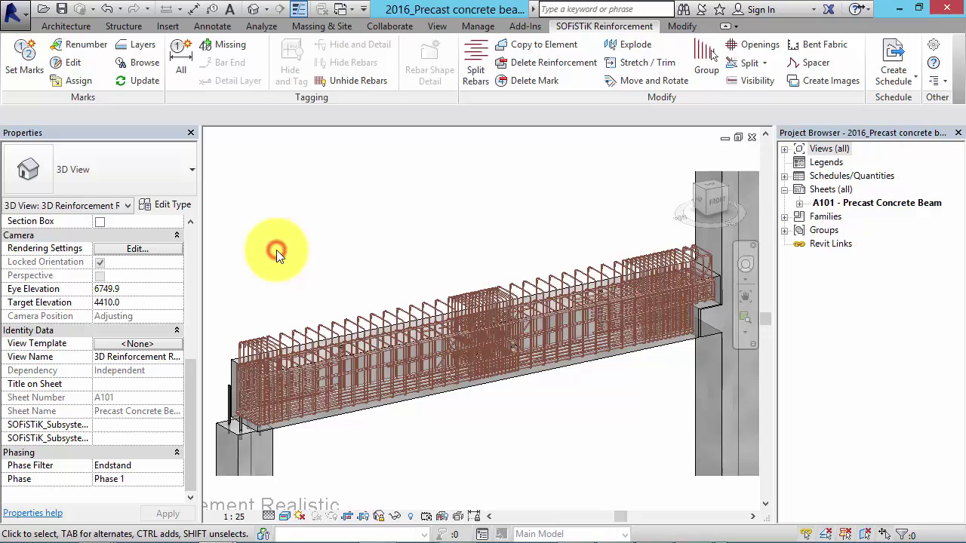
Run Set Marks for sheet A101, numbering from 1 in steps of 1.
left_click(30, 72)
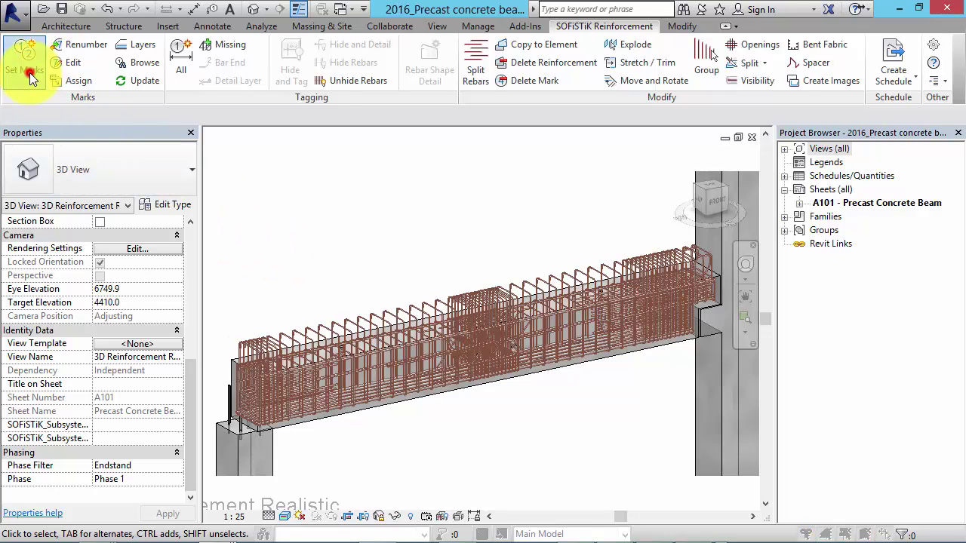
left_click(181, 251)
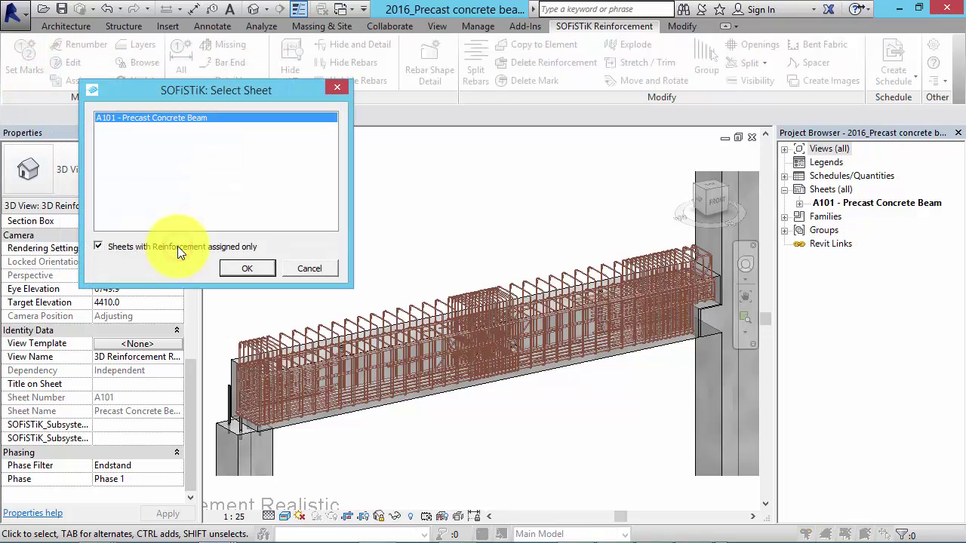
left_click(239, 263)
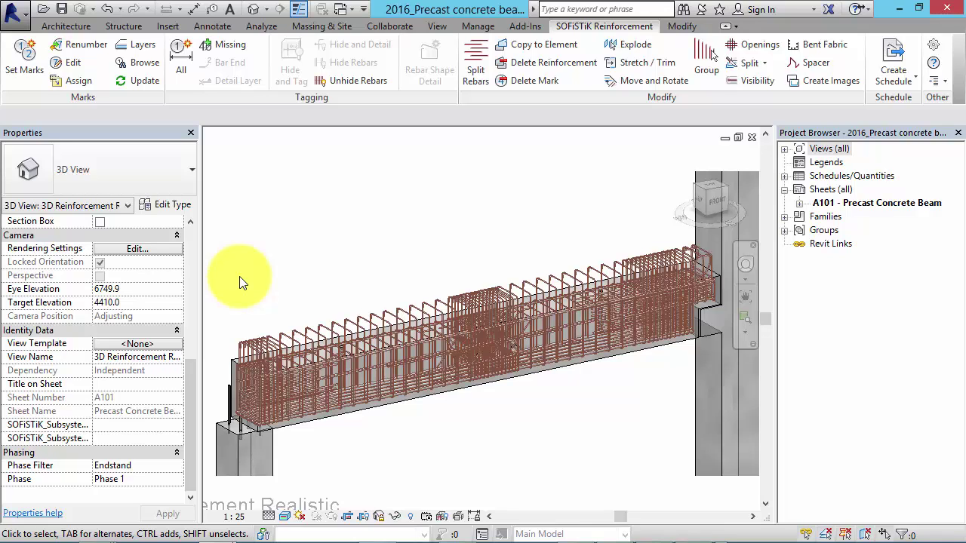
Select the end stirrup set and verify its Identity Data Mark reads 13.
left_click(261, 347)
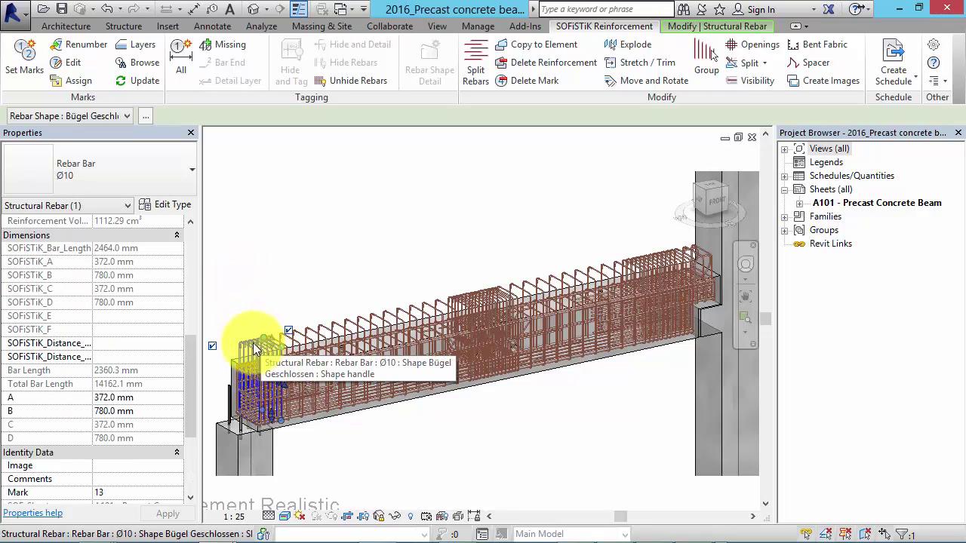
scroll(191, 399, "down", 3)
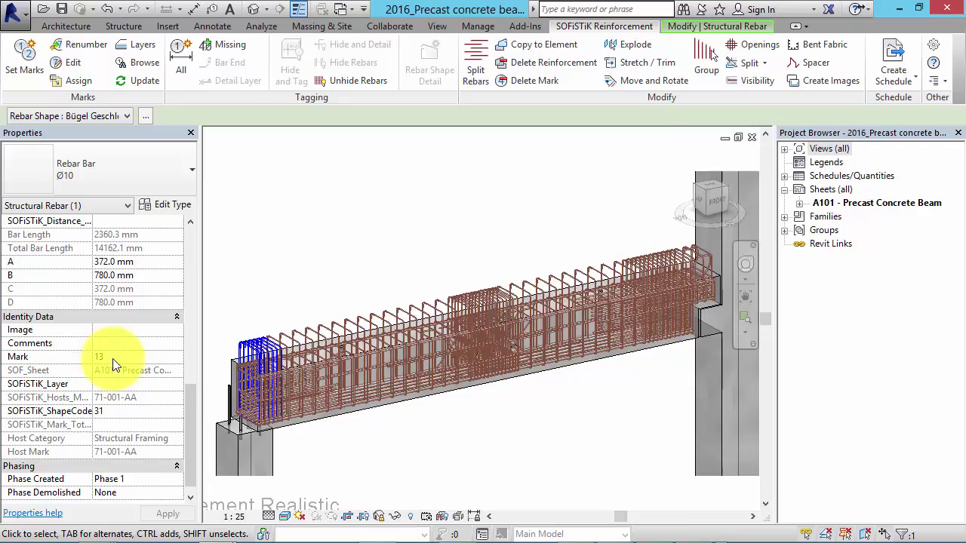
left_click(123, 356)
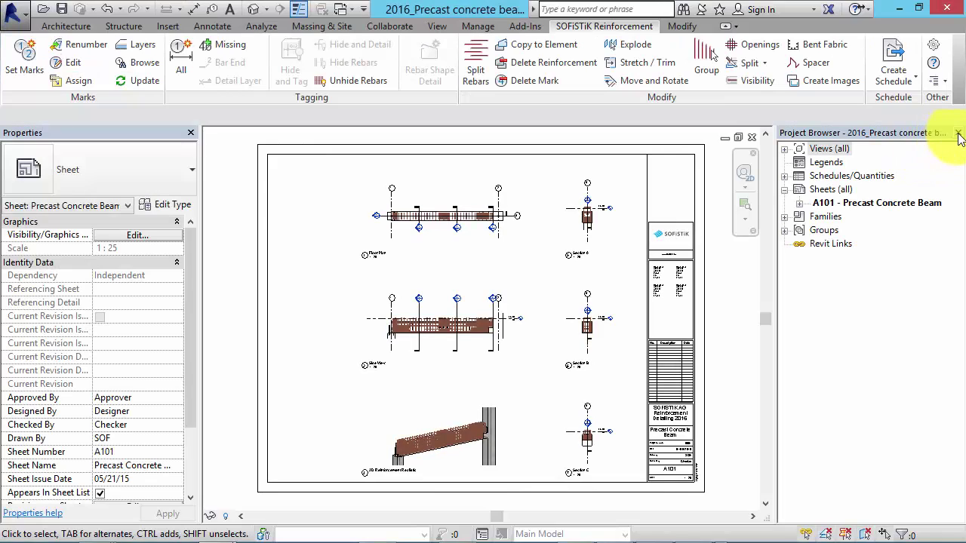
Close the Project Browser and zoom into the side-view beam on sheet A101.
left_click(958, 132)
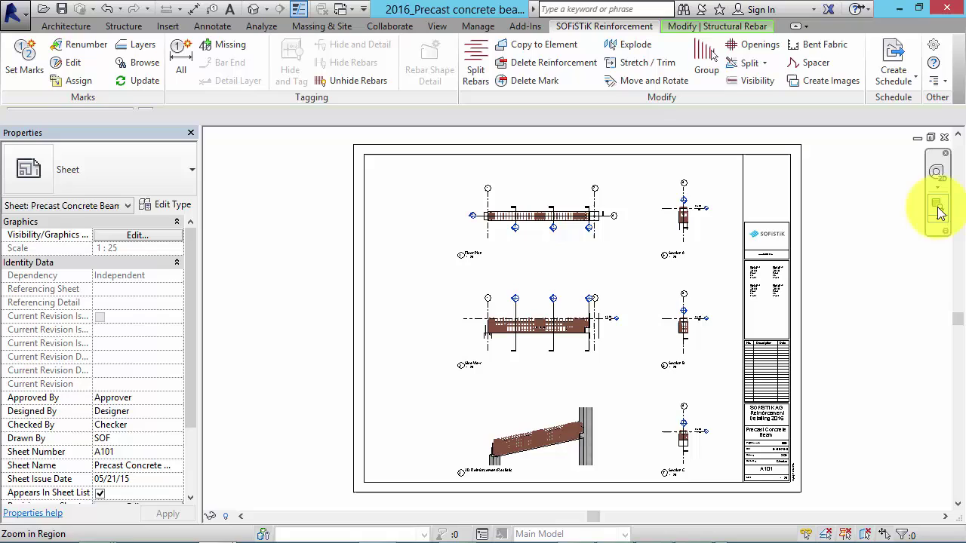
left_click(937, 206)
left_click_drag(606, 300, 485, 359)
Activate the side-view section viewport and set its visual style to Hidden Line.
double_click(501, 399)
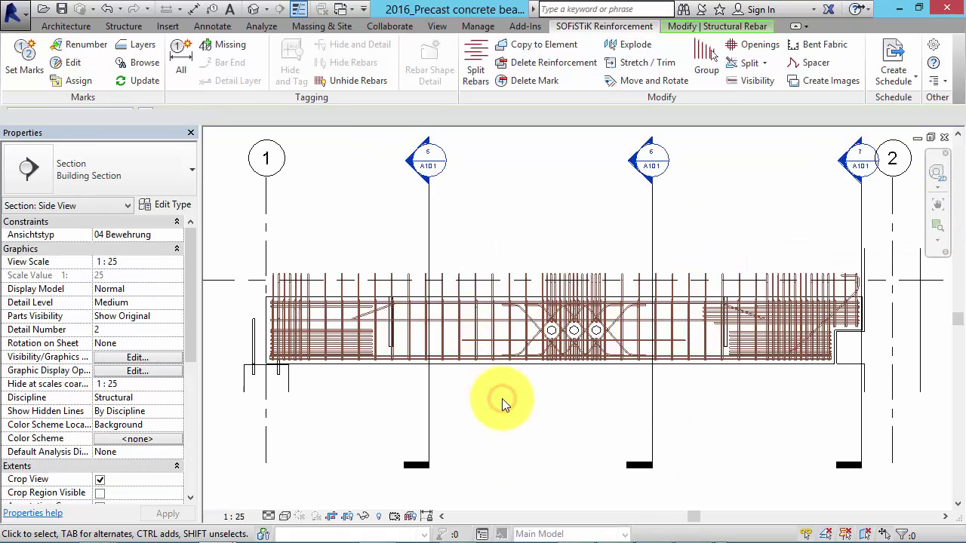
left_click(285, 515)
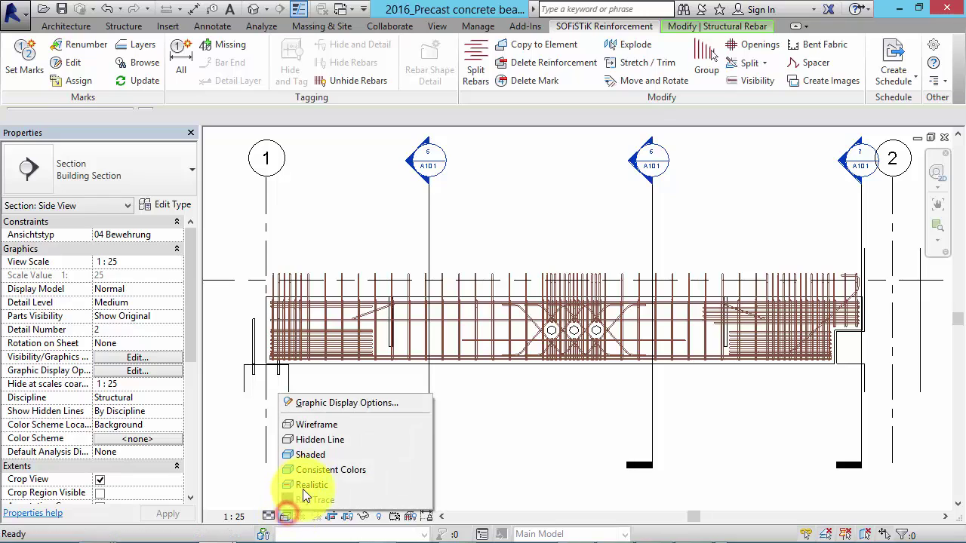
left_click(327, 439)
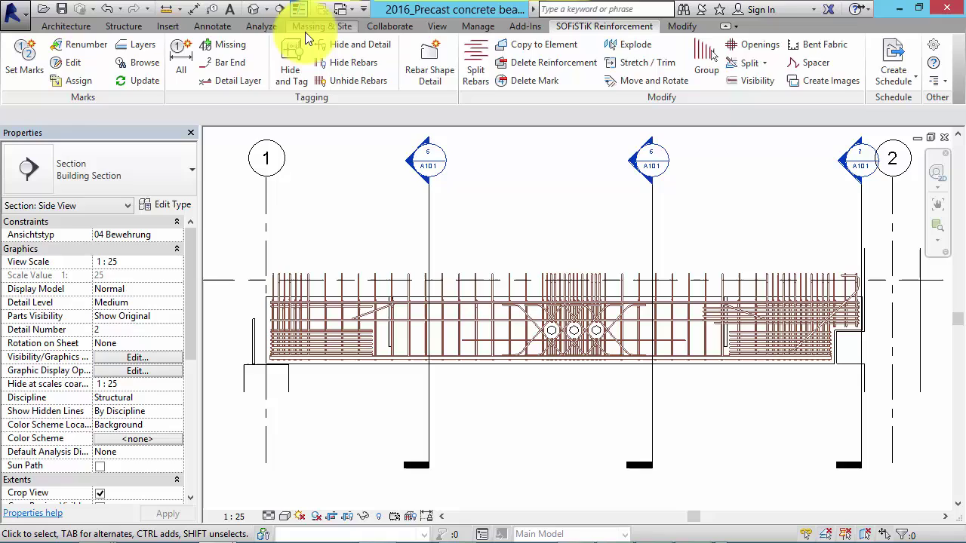
Hide and tag the stirrup sets on the left and right of the side view.
left_click(291, 65)
left_click(362, 281)
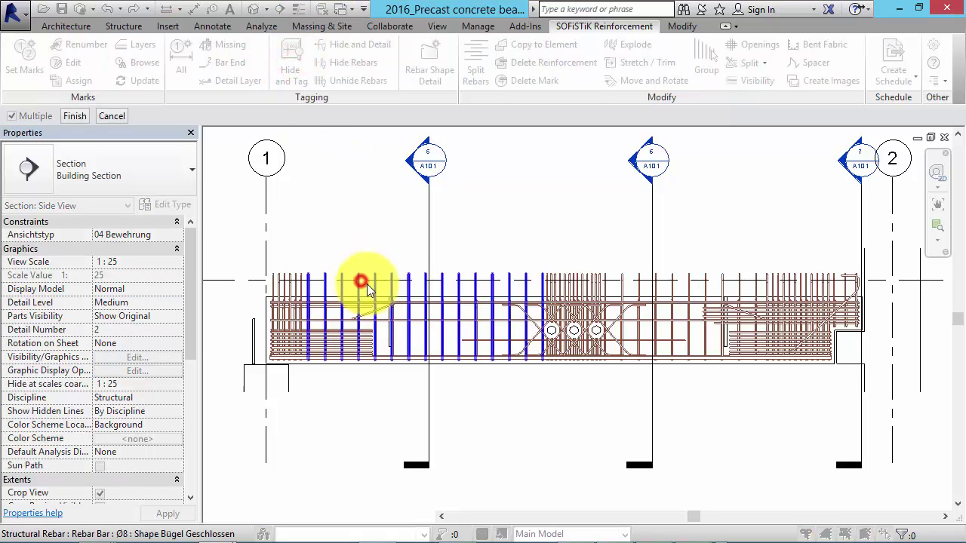
left_click(404, 312)
left_click(661, 317)
left_click(672, 293)
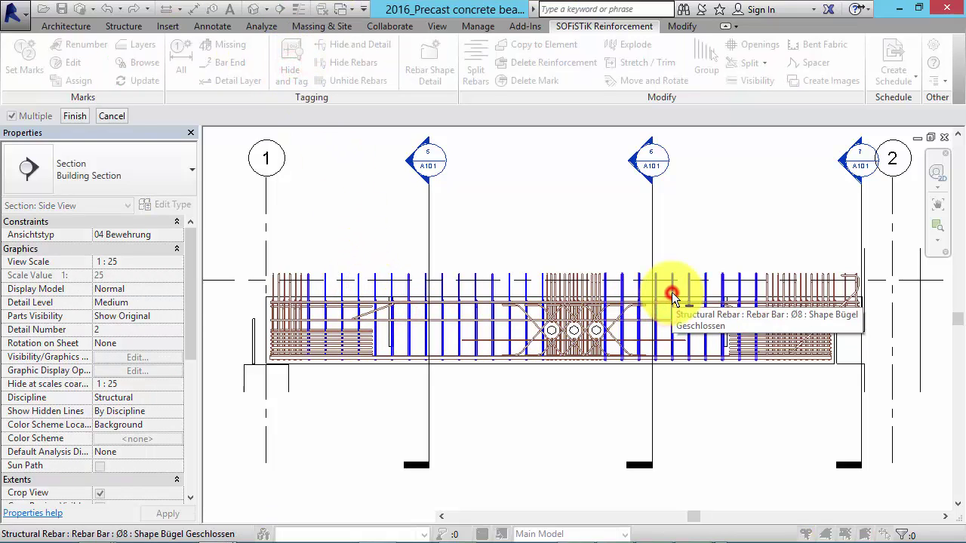
left_click(79, 115)
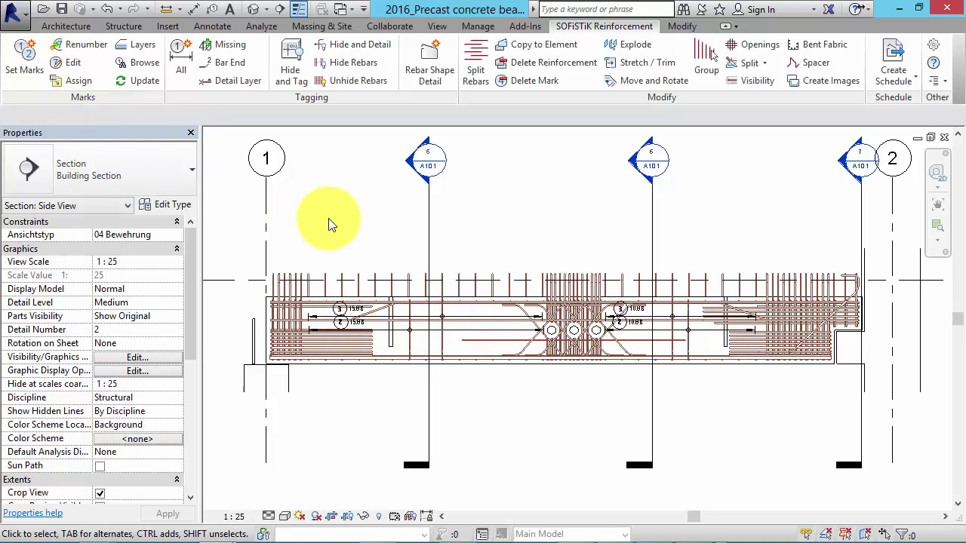
Move the upper and lower longitudinal bar tags to clearer spots, then tag all remaining rebar.
left_click(338, 308)
left_click_drag(348, 314, 444, 314)
left_click_drag(620, 308, 705, 335)
left_click(626, 322)
left_click_drag(344, 324, 427, 338)
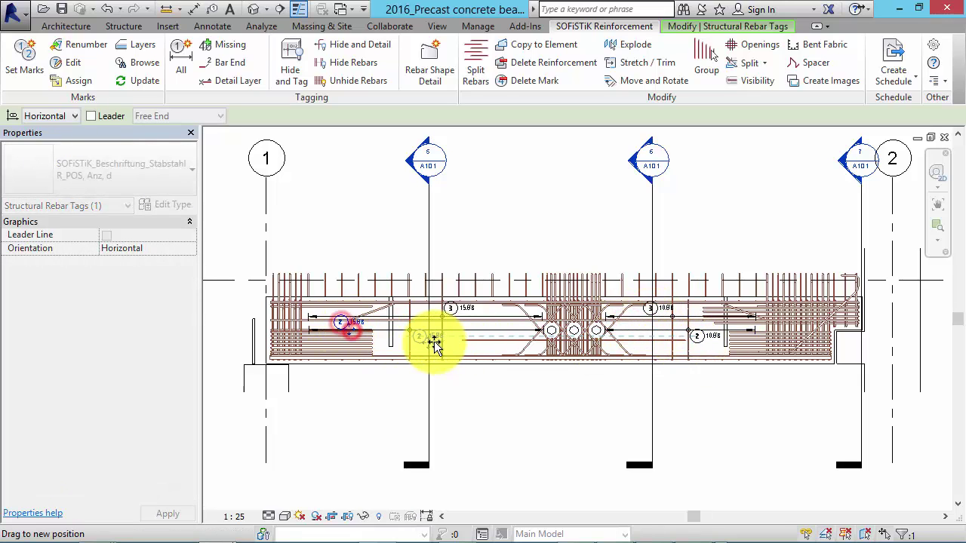
left_click(442, 379)
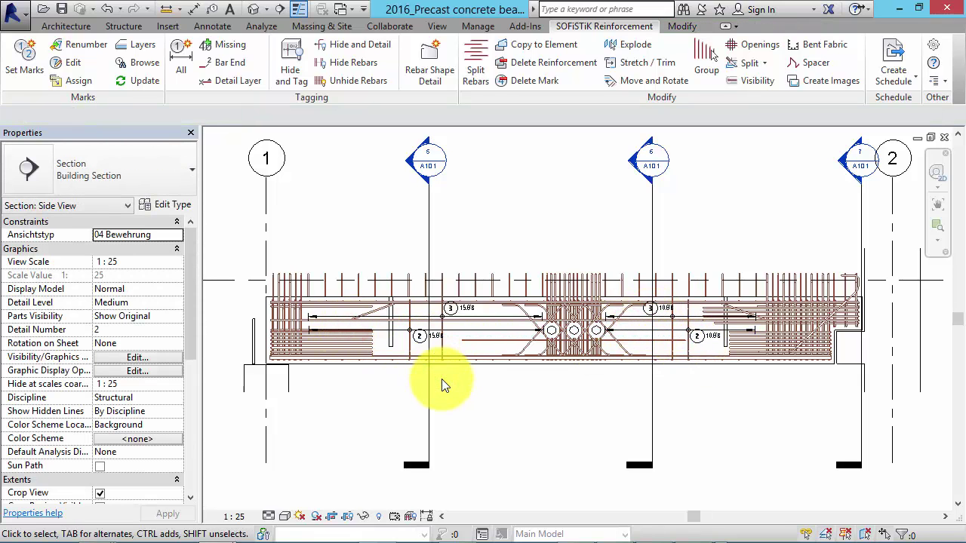
left_click(185, 66)
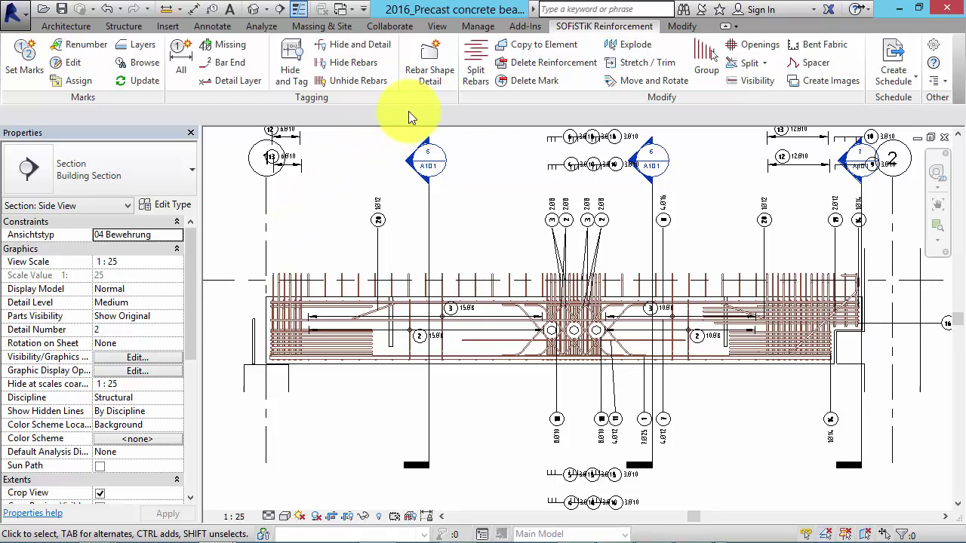
Tag the 2Ø12 bar as mark 19 below the beam.
left_click(430, 78)
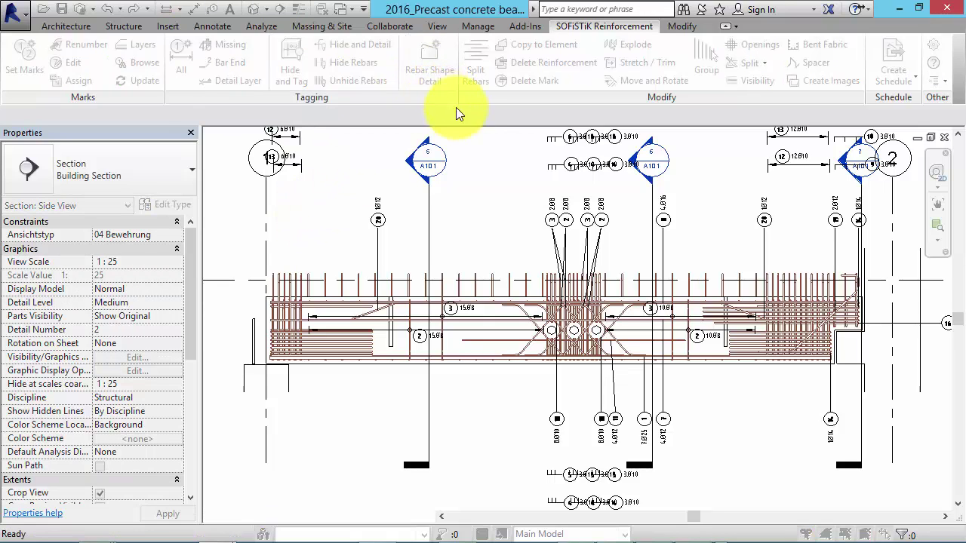
left_click(524, 344)
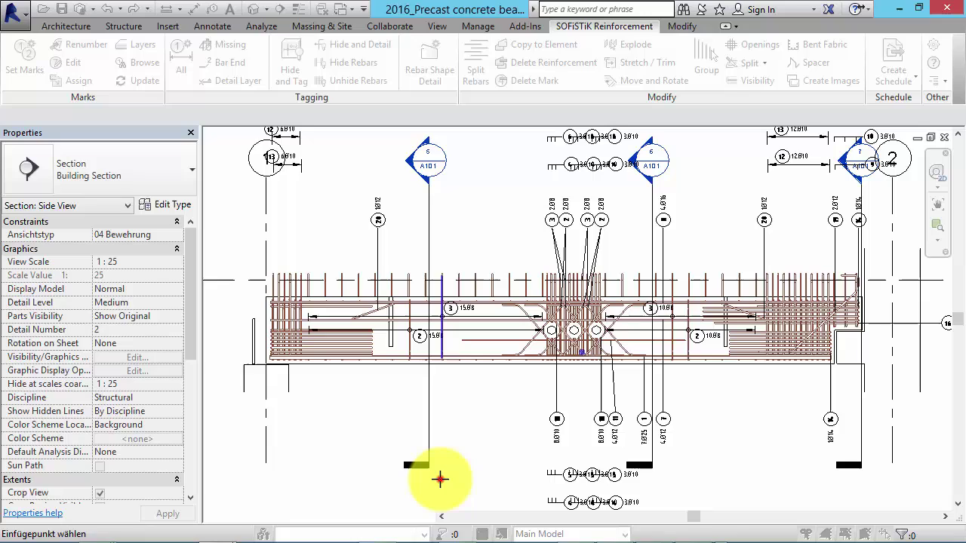
key("Escape")
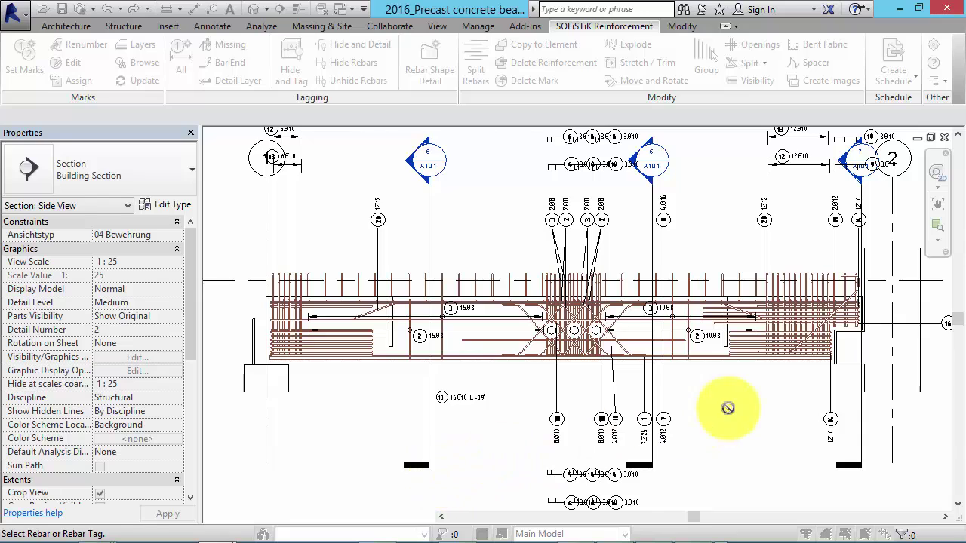
left_click(812, 336)
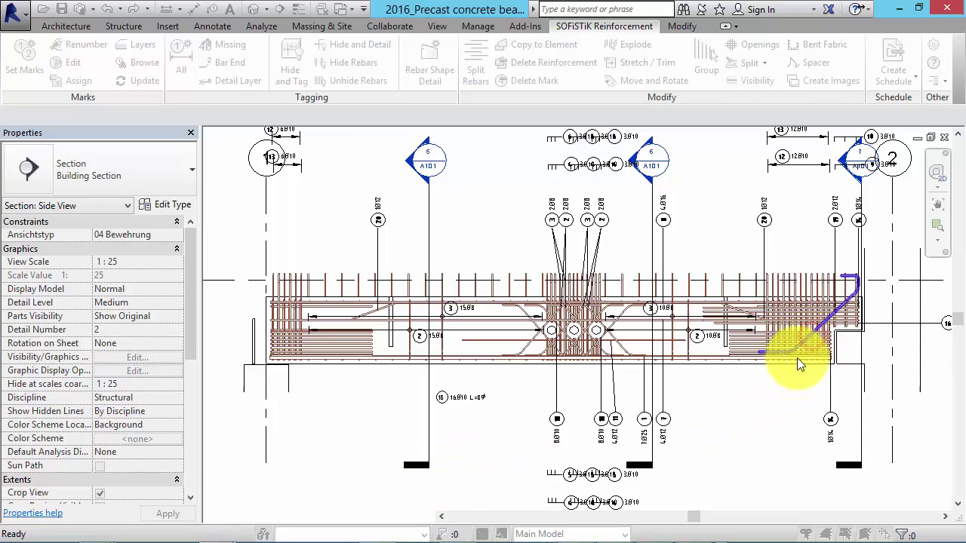
left_click(693, 492)
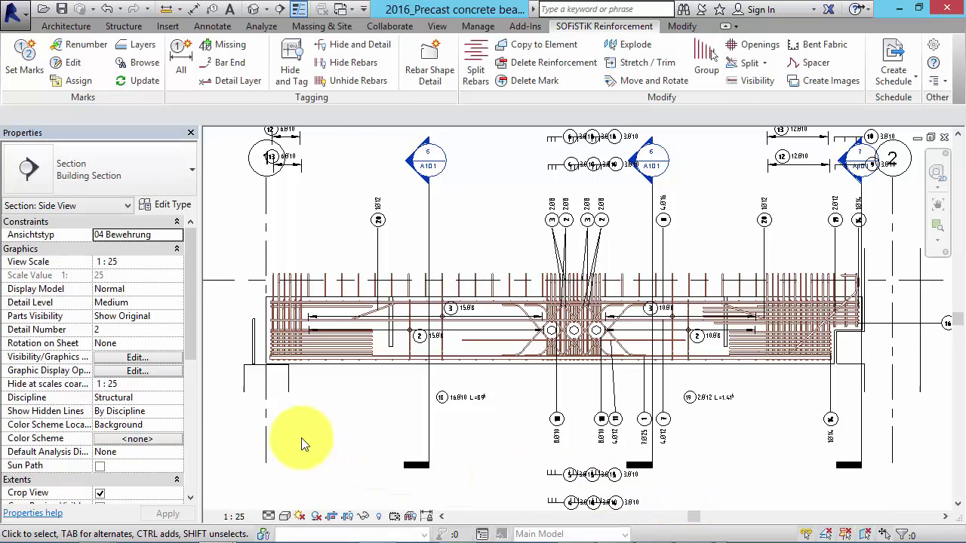
Make the crop region visible and drag its bottom edge down to include the lower tags.
scroll(193, 348, "down", 3)
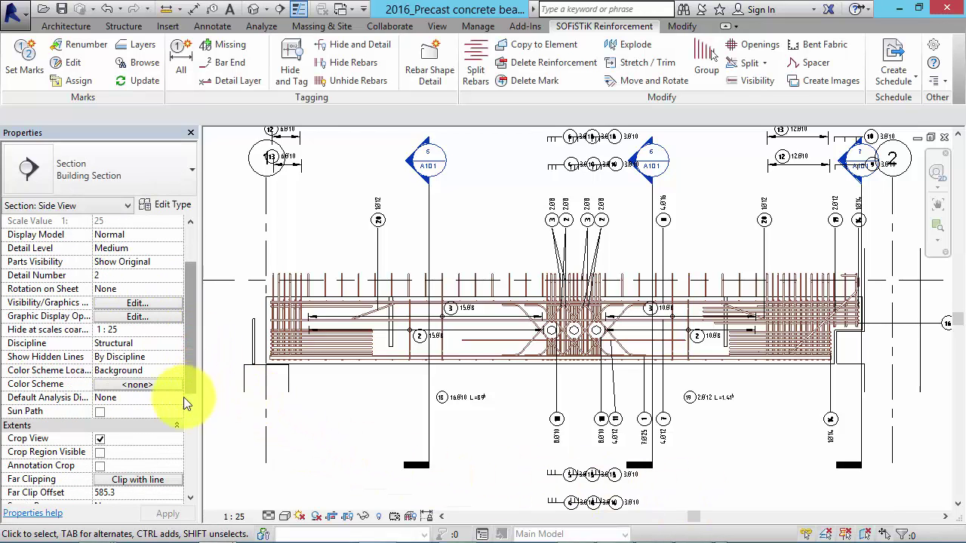
left_click(99, 452)
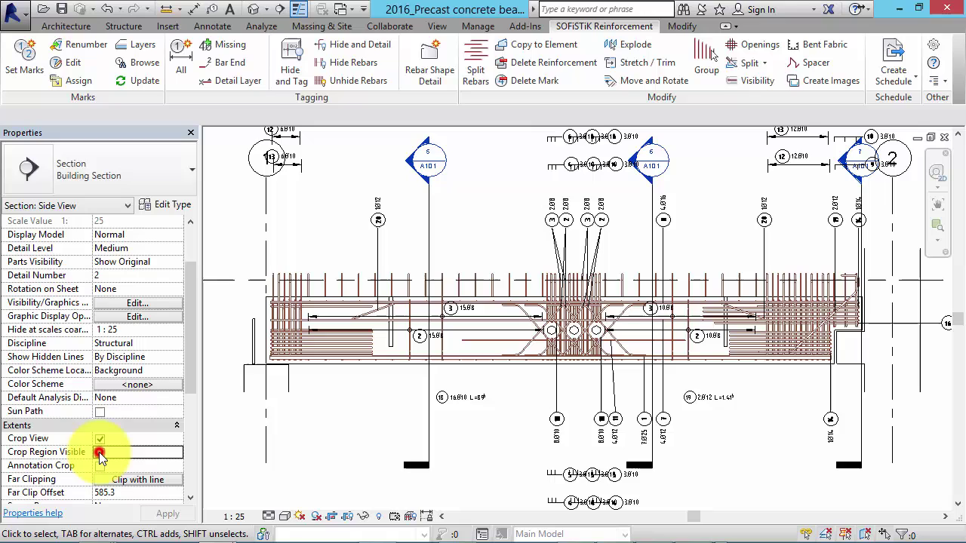
left_click(352, 394)
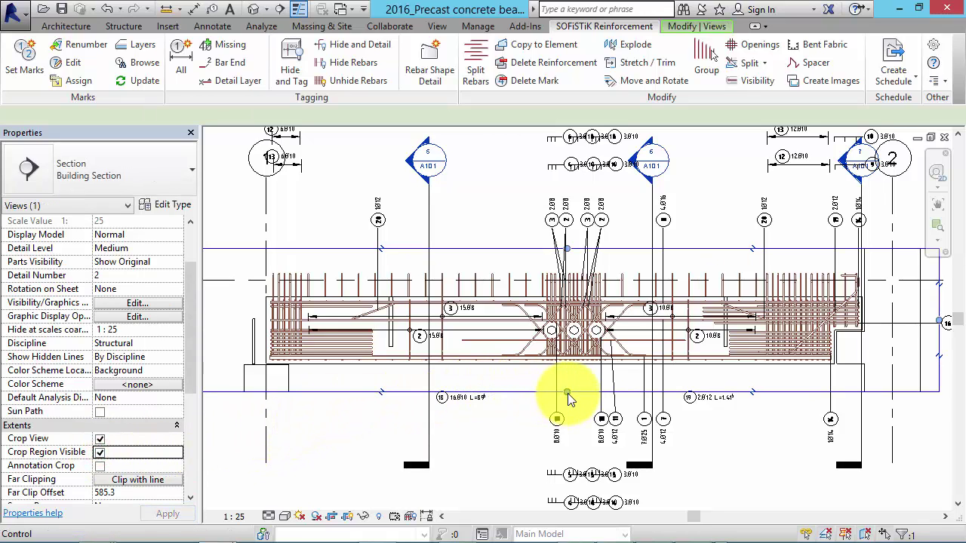
left_click_drag(568, 393, 571, 500)
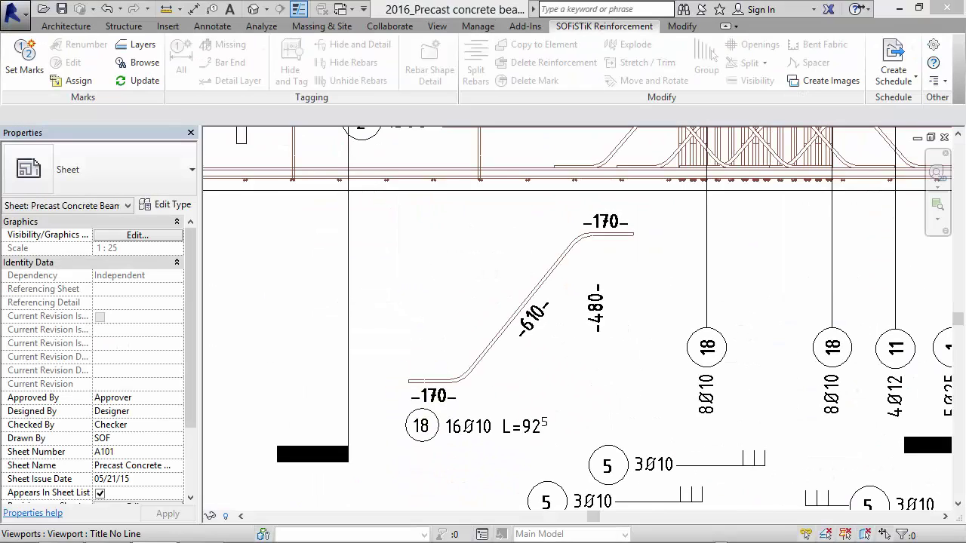
Zoom in close on Section B, then zoom to fit the whole A101 sheet.
left_click(442, 295)
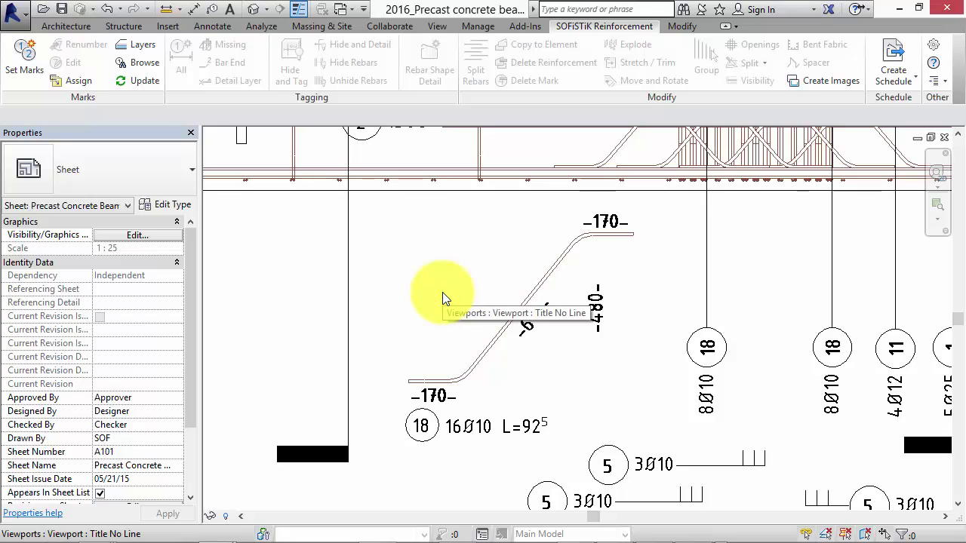
scroll(442, 297, "down", 5)
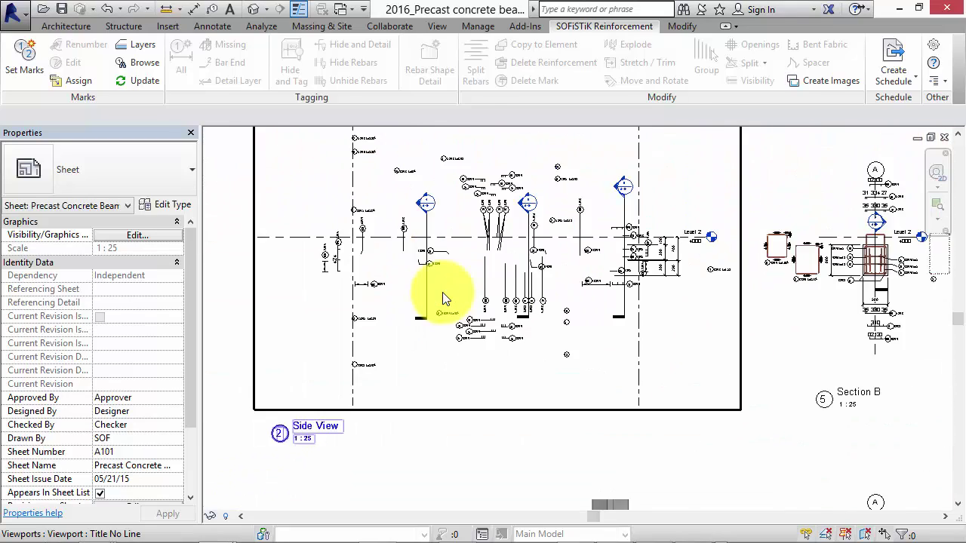
scroll(442, 294, "down", 5)
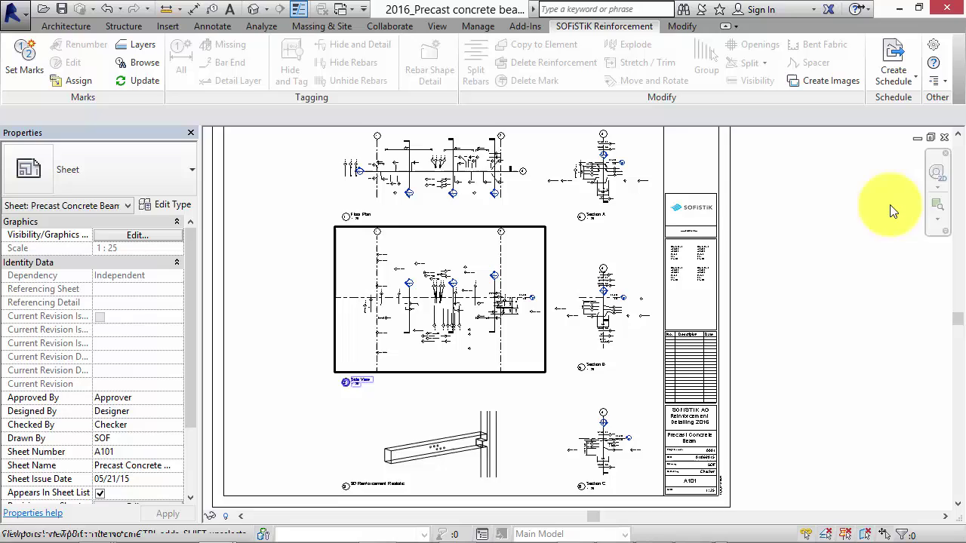
left_click(938, 204)
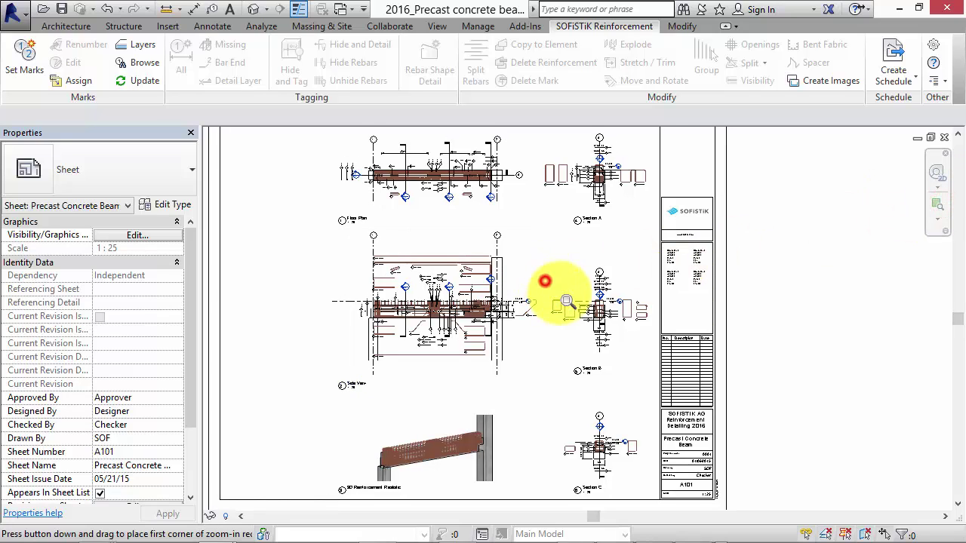
left_click_drag(564, 302, 649, 353)
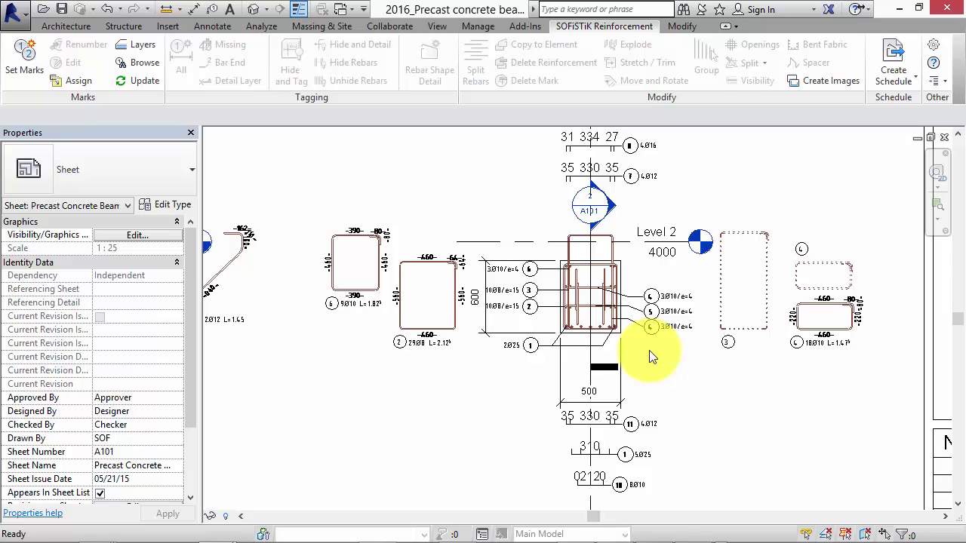
key("z")
key("f")
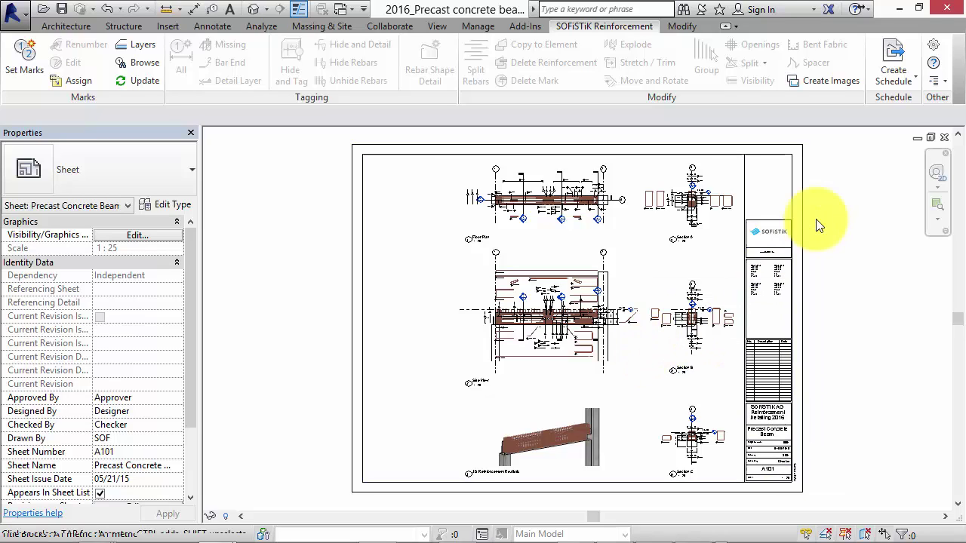
left_click(932, 45)
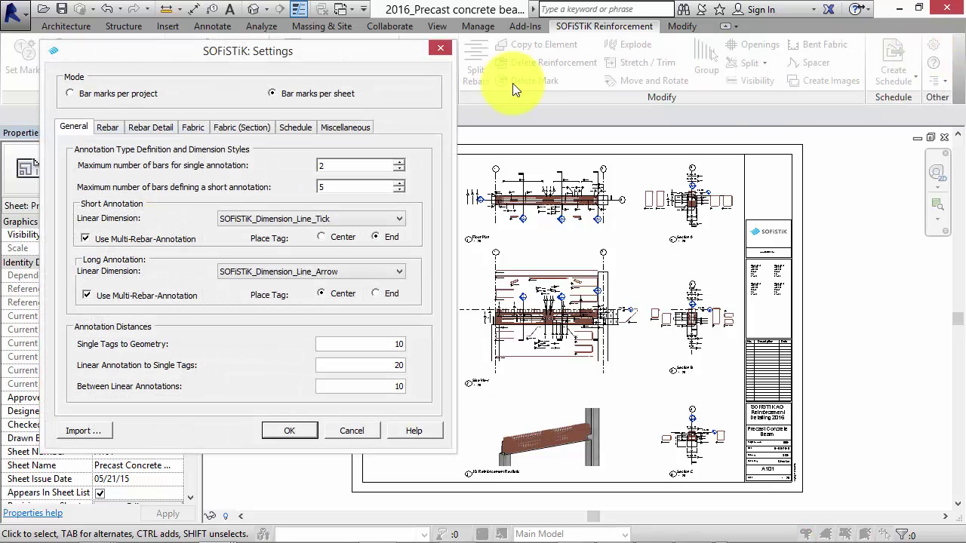
left_click(295, 128)
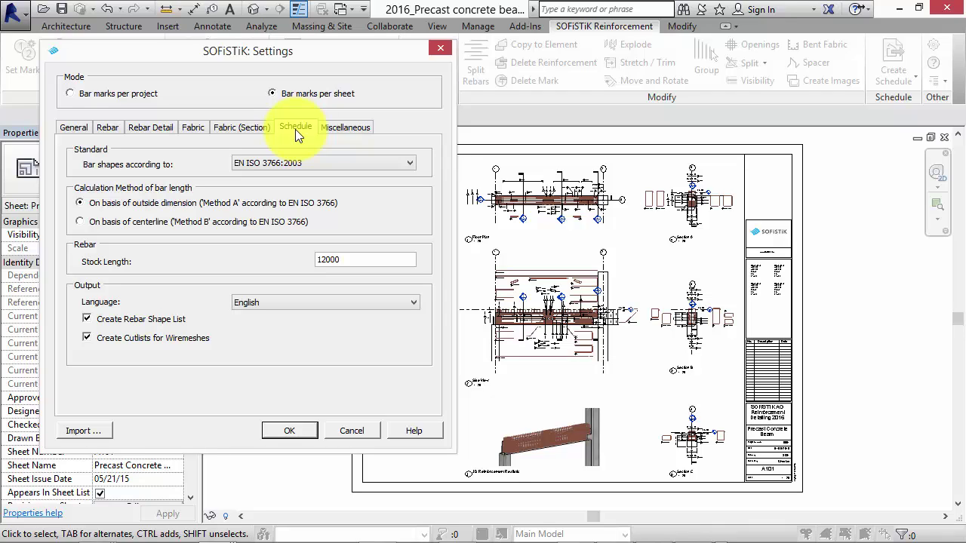
left_click(296, 165)
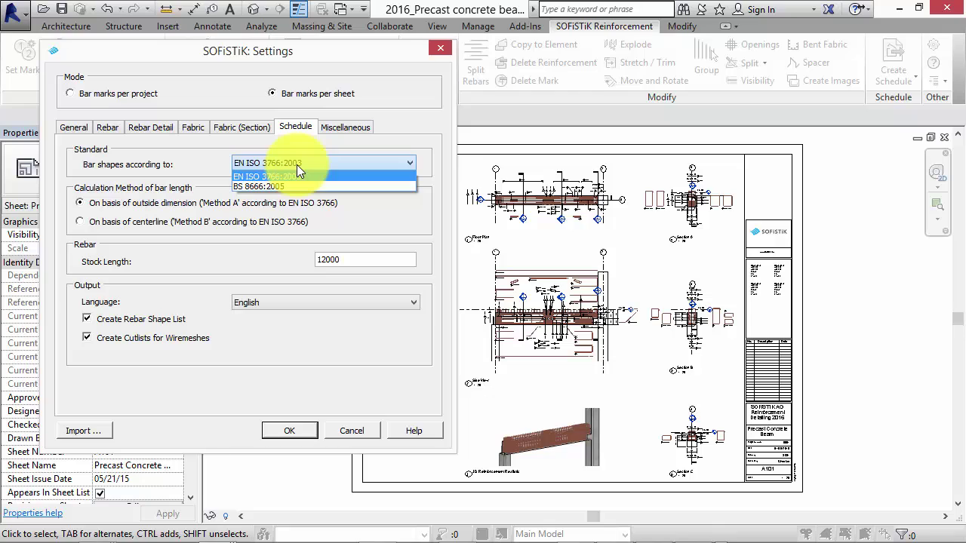
left_click(297, 164)
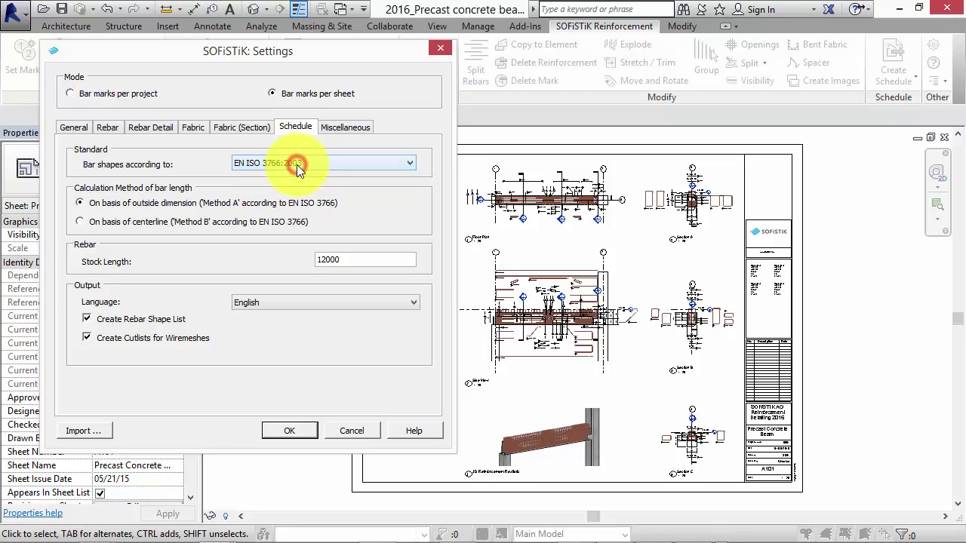
left_click(285, 431)
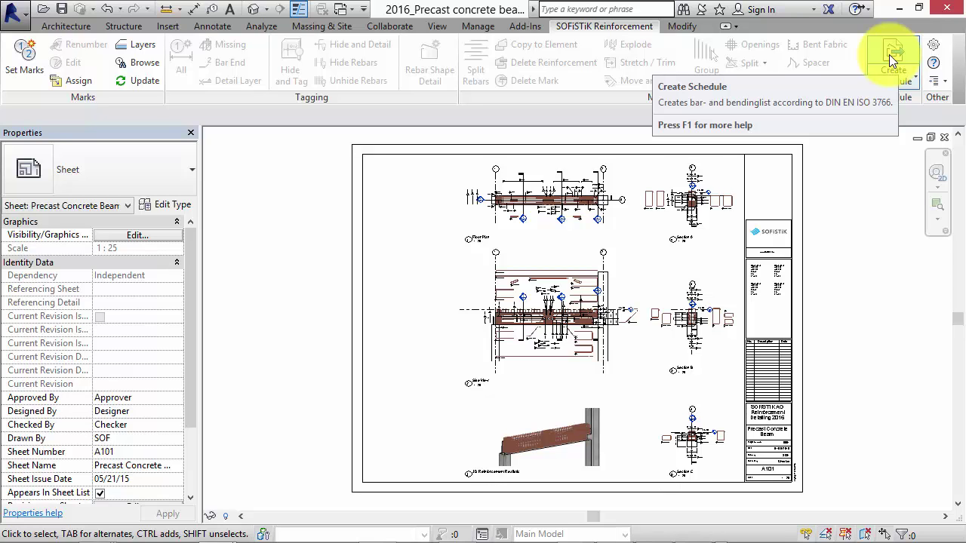
Generate the B 500 B bar and bending schedules for A101 (420.737 kg), review, and close the report.
left_click(889, 54)
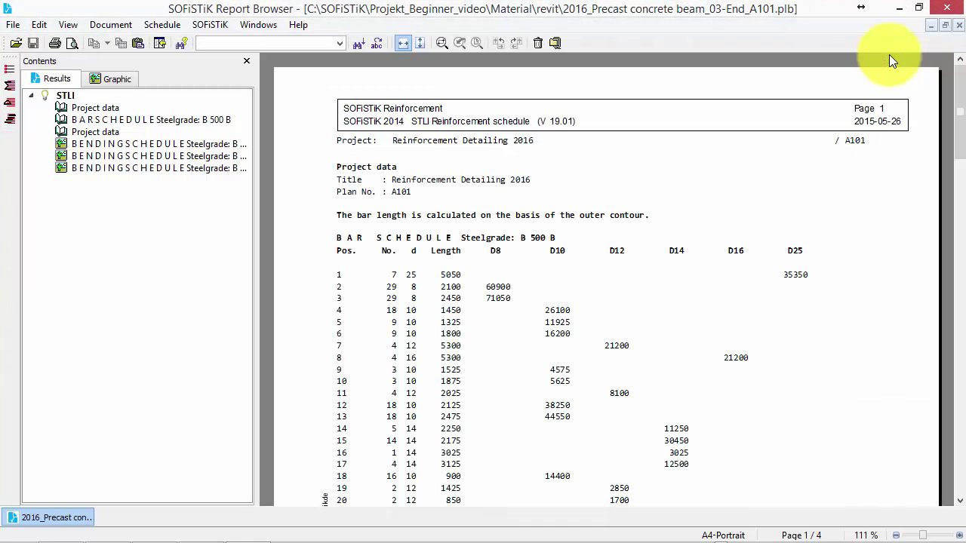
left_click_drag(957, 87, 953, 431)
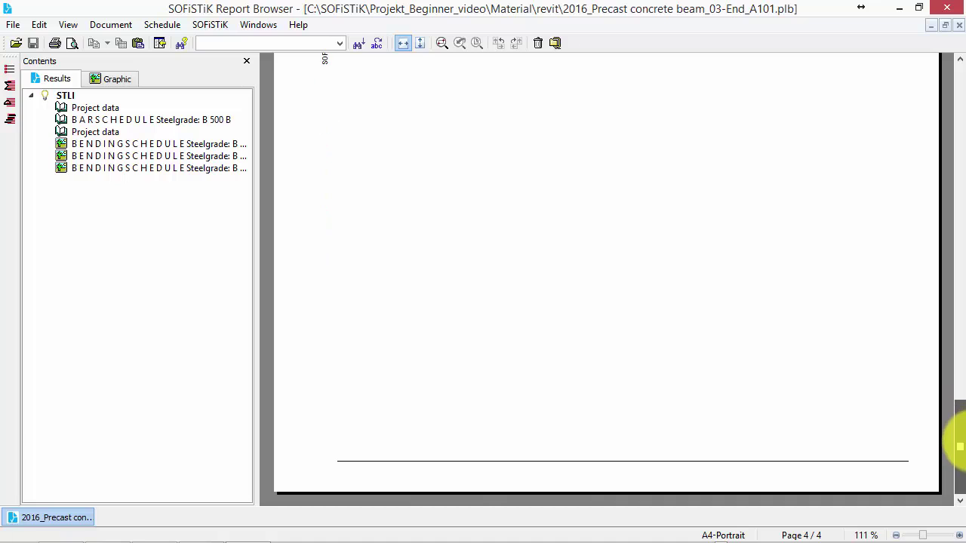
left_click(948, 10)
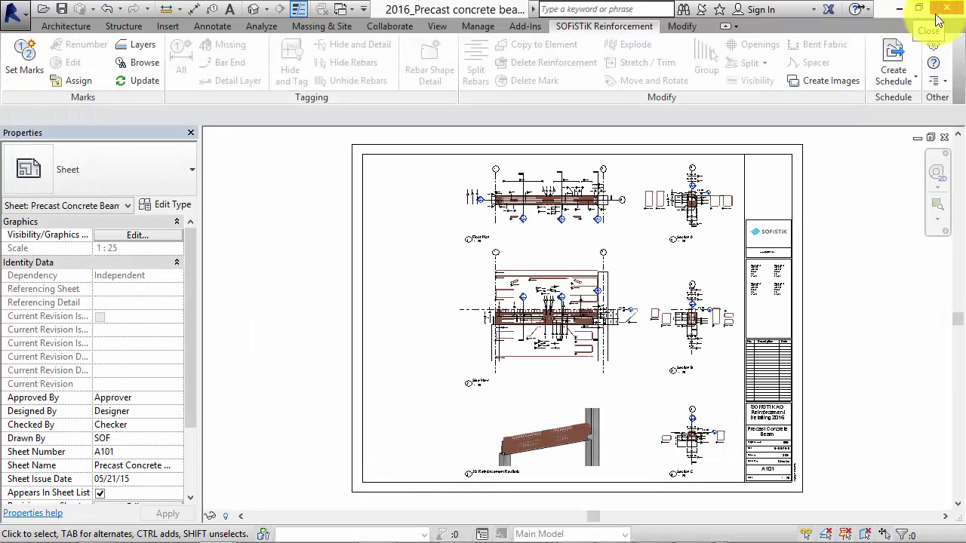
Insert the three generated schedule tables onto sheet A101.
left_click(905, 79)
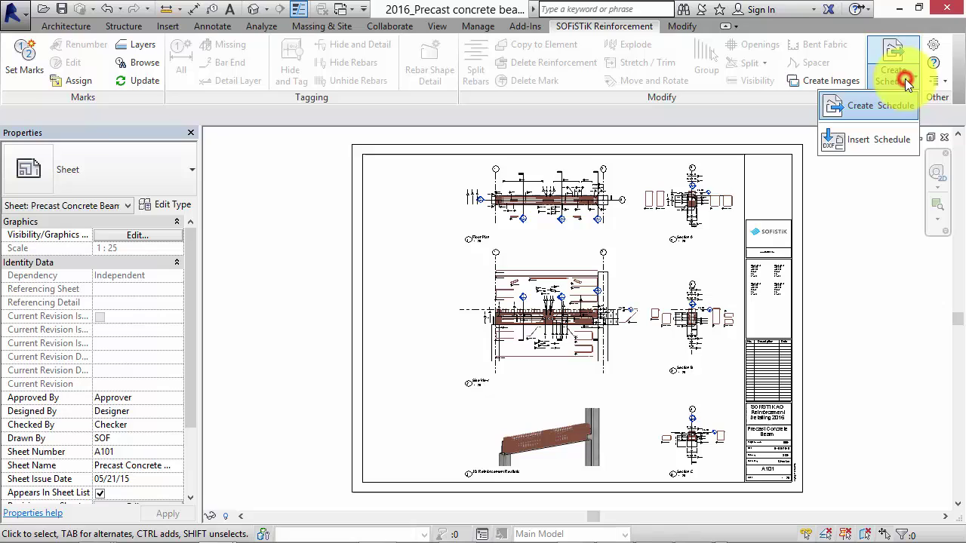
left_click(894, 141)
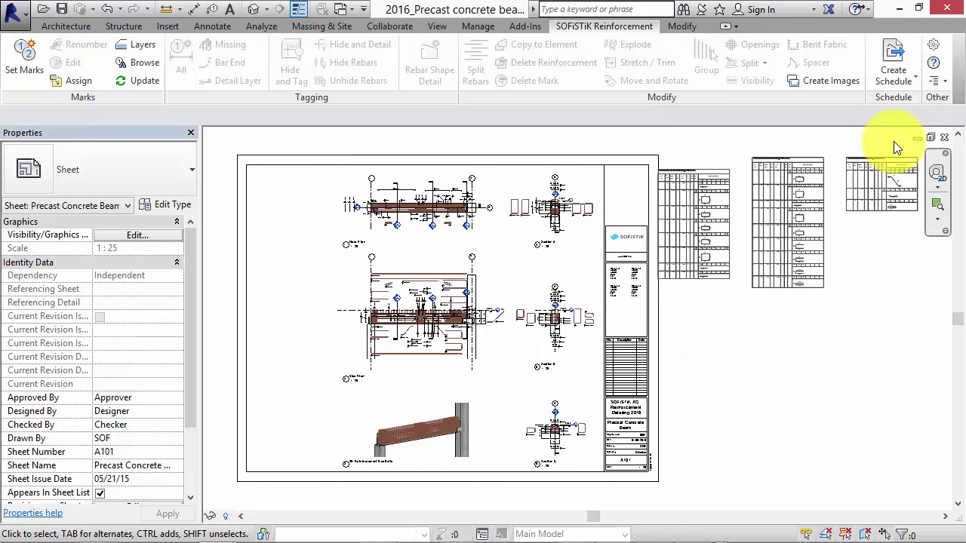
left_click(806, 168)
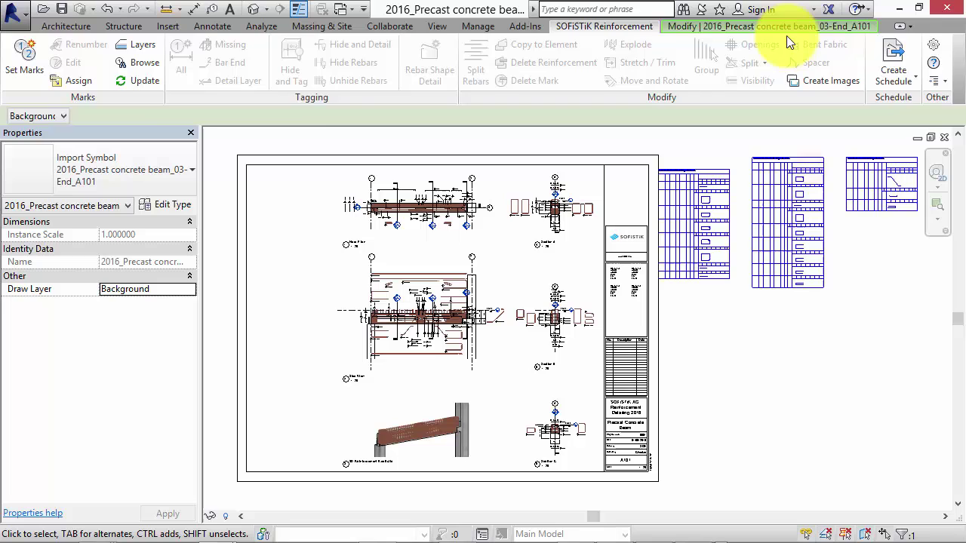
left_click(786, 26)
left_click(747, 53)
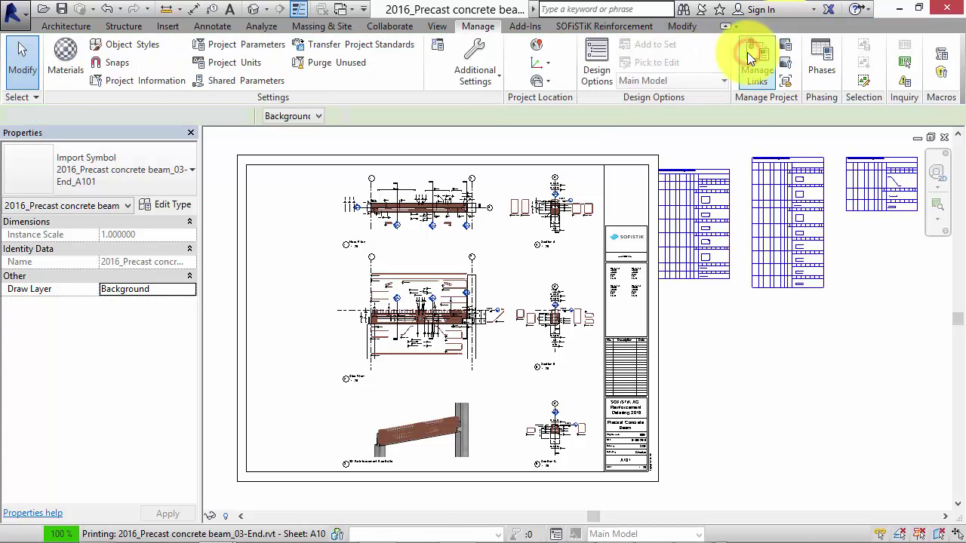
Stack the three schedule tables top to bottom along the sheet's left edge.
left_click(662, 173)
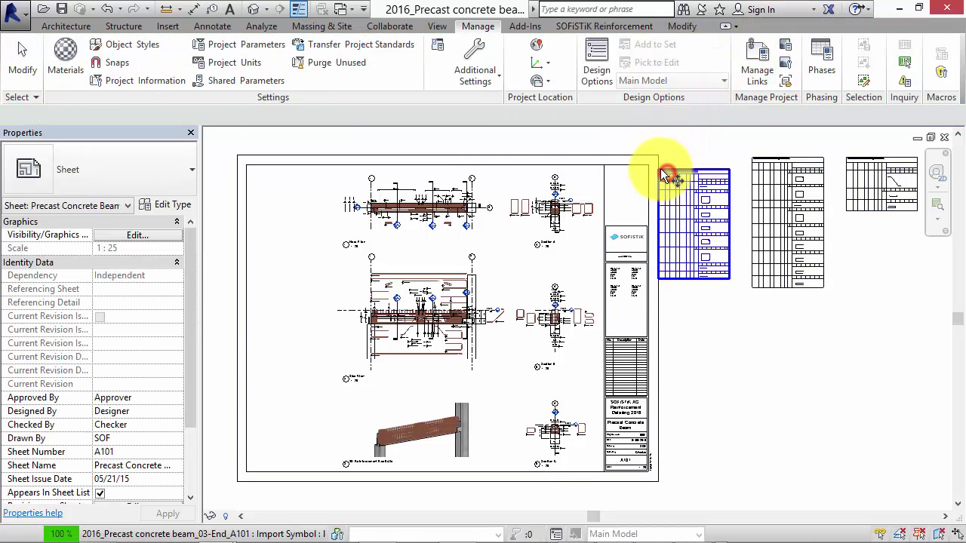
left_click_drag(663, 175, 242, 165)
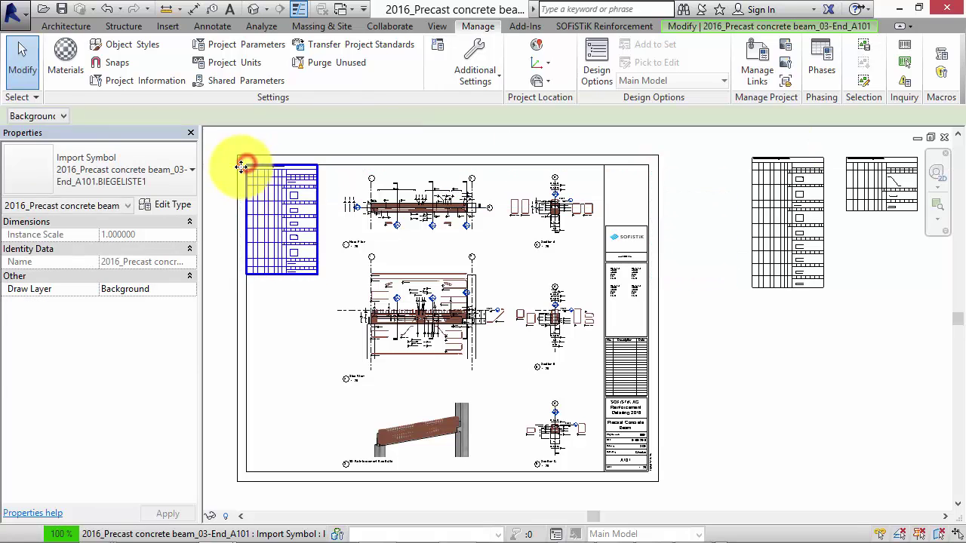
left_click_drag(751, 156, 247, 285)
left_click_drag(843, 209, 254, 457)
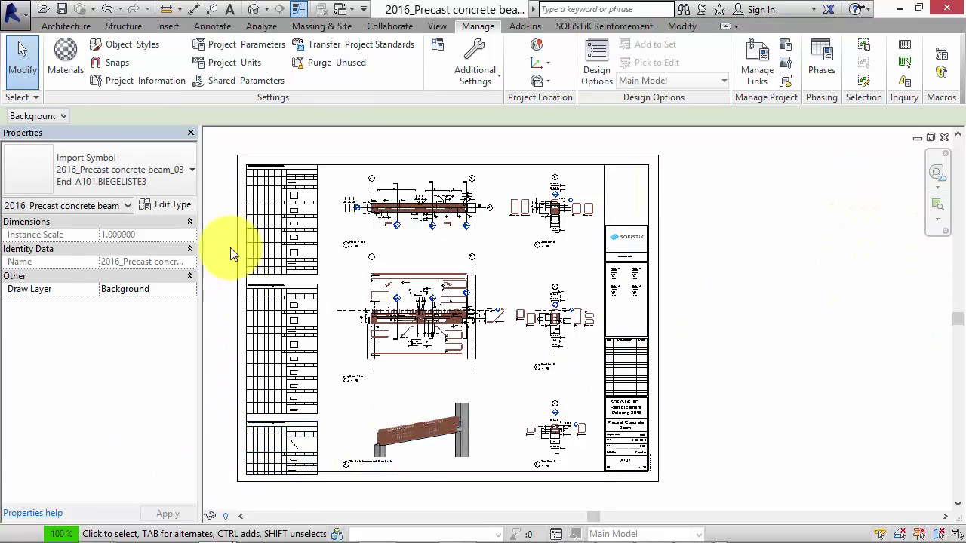